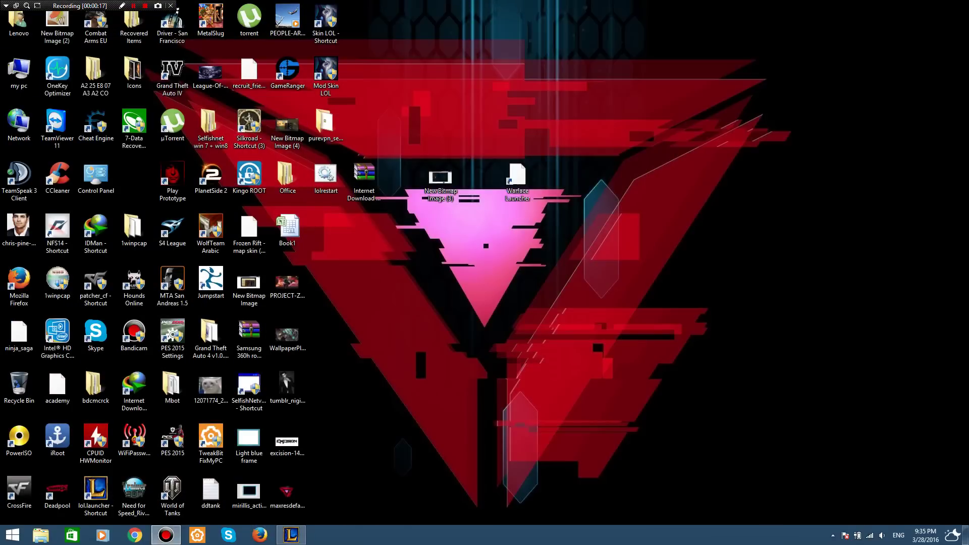
Open and minimize This PC, refresh the desktop icons, and open an empty Run box.
double_click(19, 71)
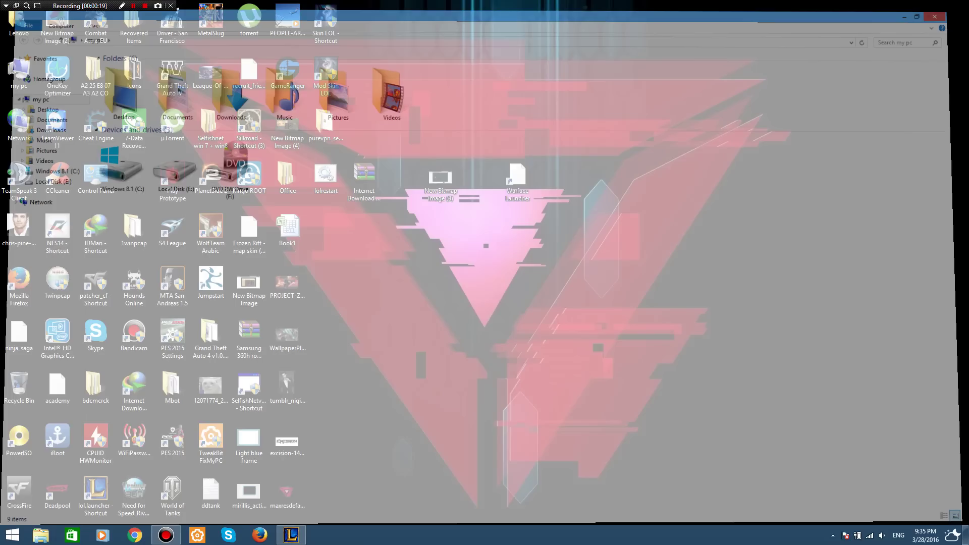
click(40, 535)
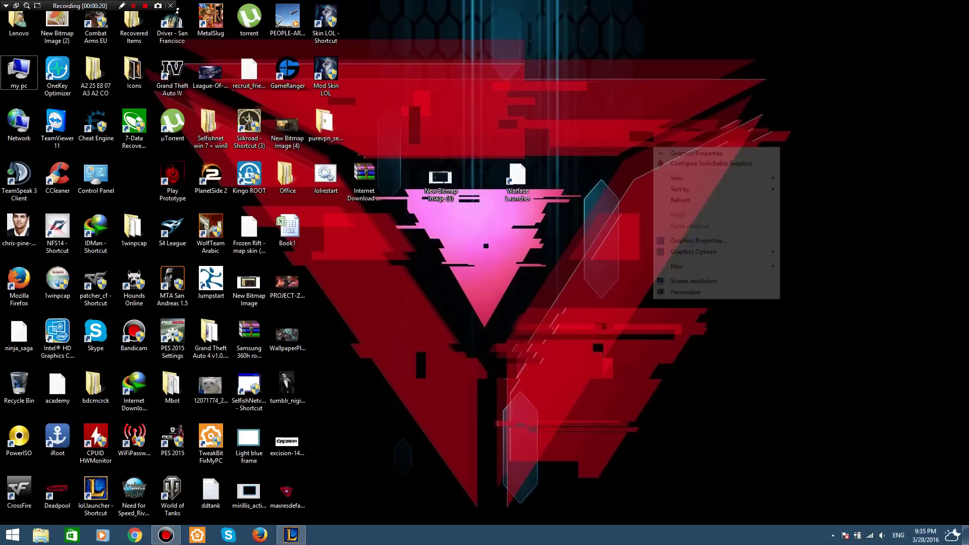
right_click(654, 147)
key(Down)
key(Down)
key(Return)
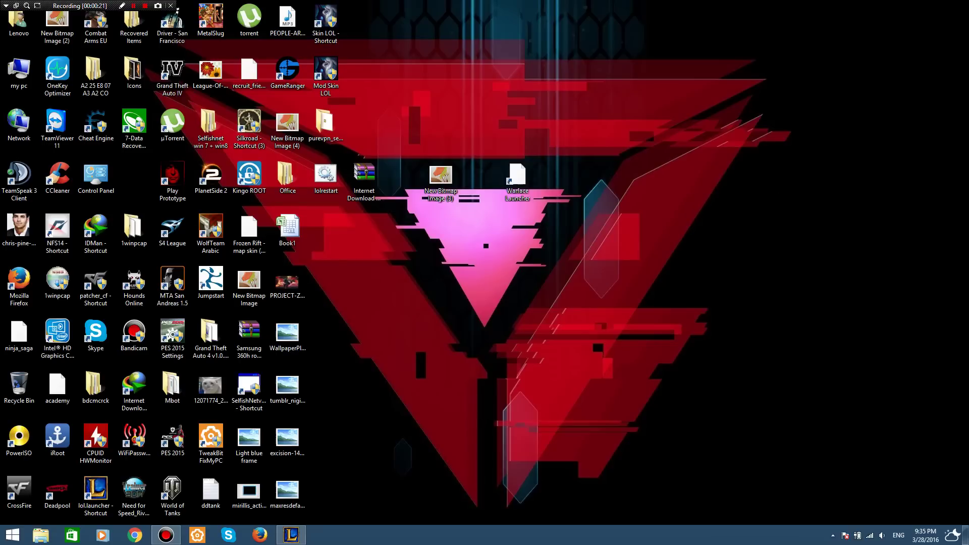
drag(686, 178, 638, 233)
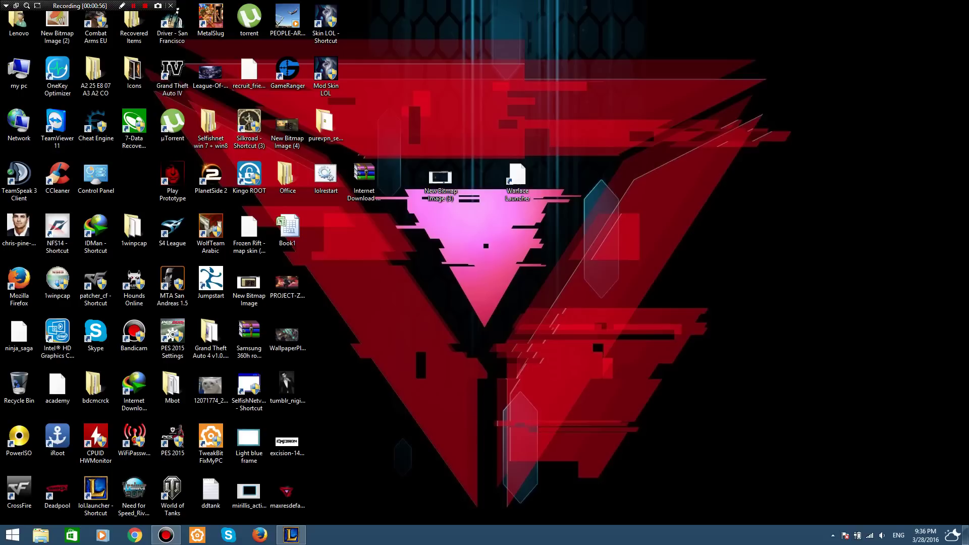
key(super+r)
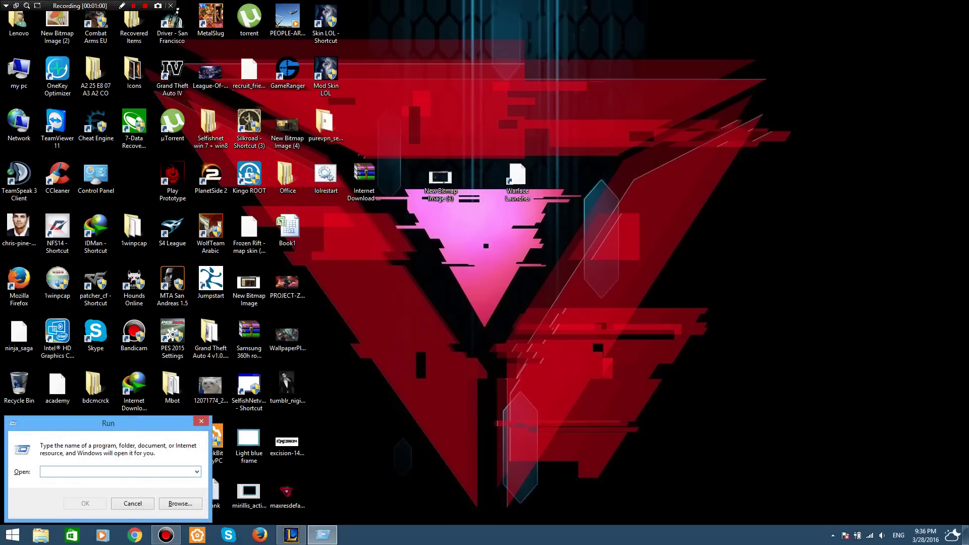
Launch Command Prompt with cmd and release the IP address using ipconfig /release.
text(cmd)
key(Return)
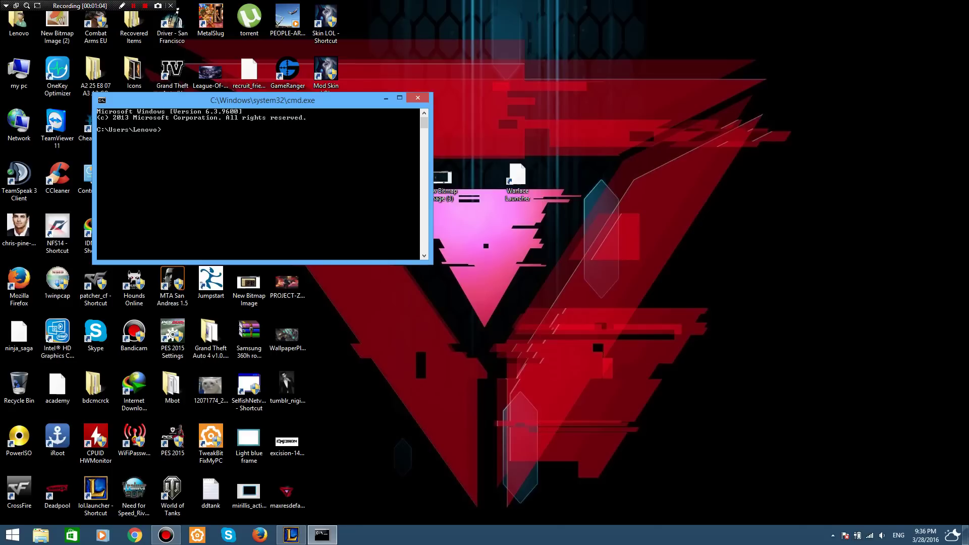
text(ipconfig /release)
key(Return)
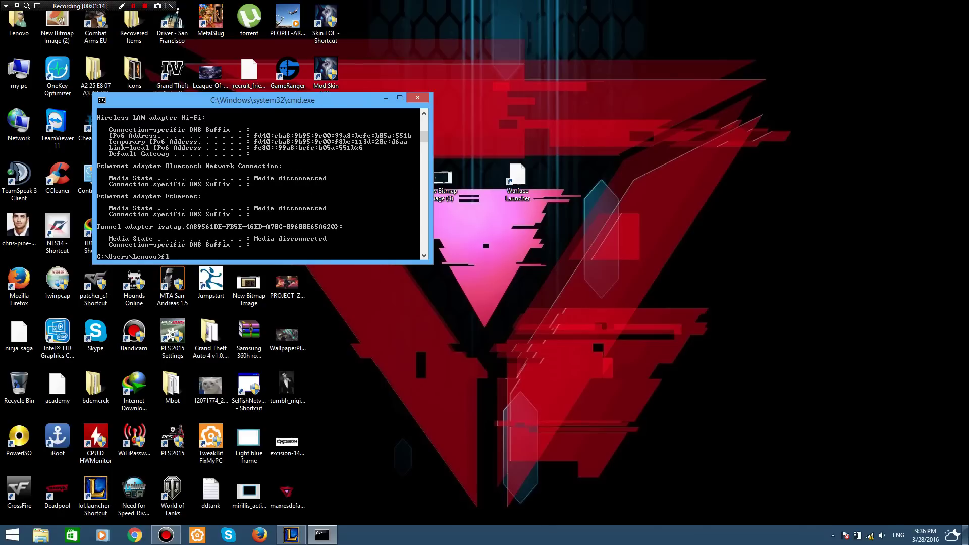
Flush the DNS resolver cache with ipconfig /flushdns.
key(BackSpace)
text(f)
key(BackSpace)
text(ipconfig /flushdns)
key(Return)
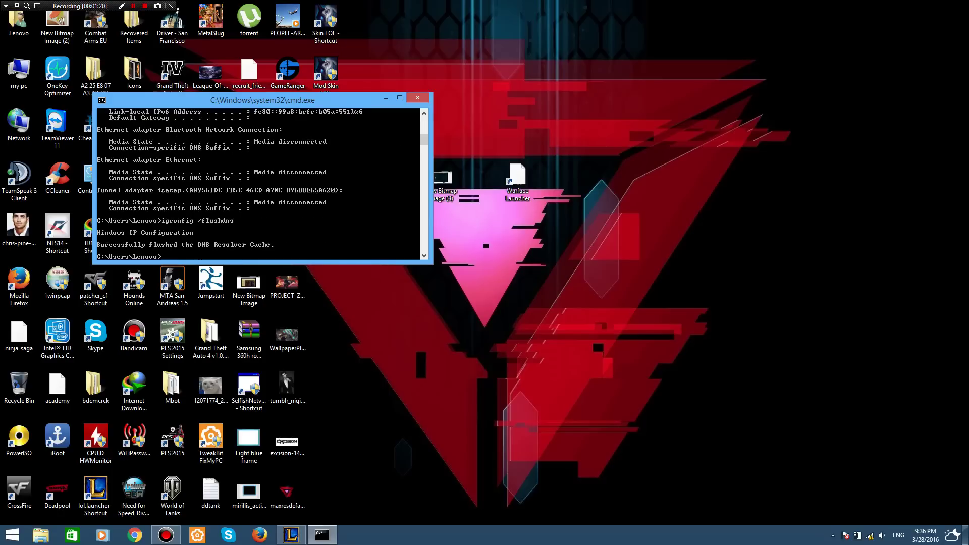
Renew the IP address to 192.168.1.2 with ipconfig /renew and close the console.
key(Return)
text(ipconfig)
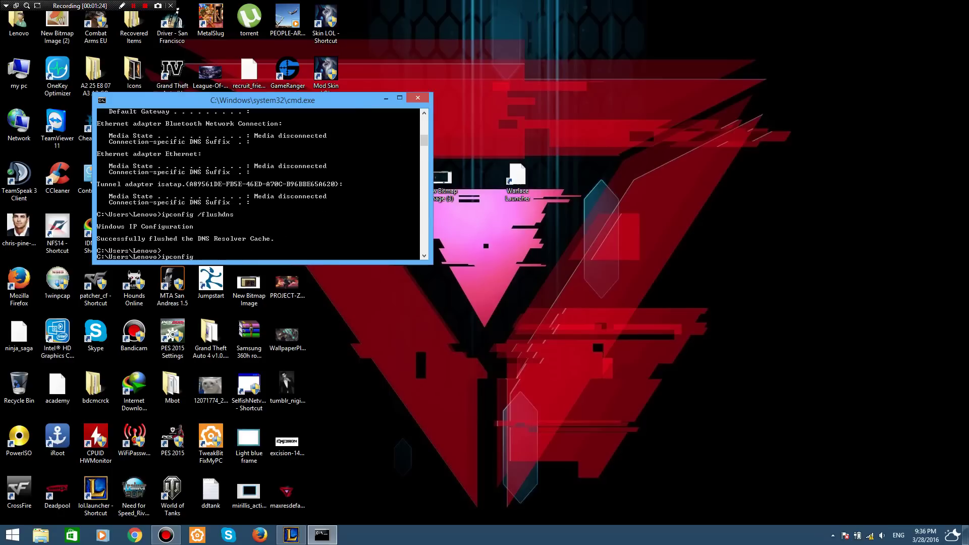
text( /renew)
key(Return)
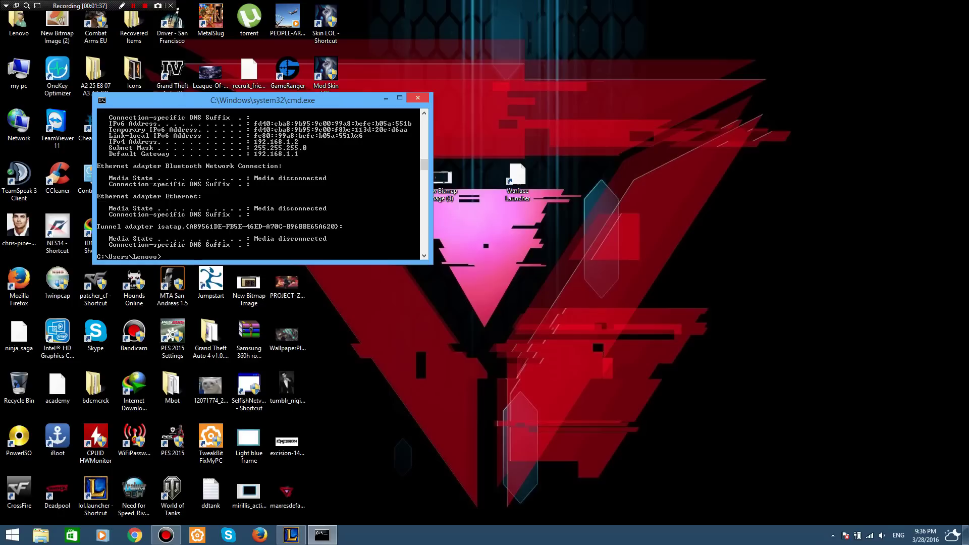
key(alt+F4)
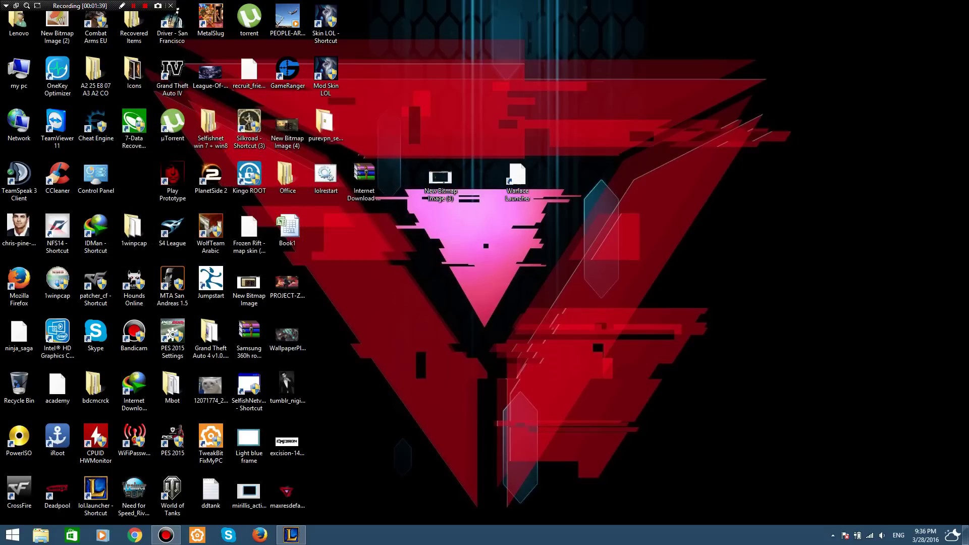
click(135, 534)
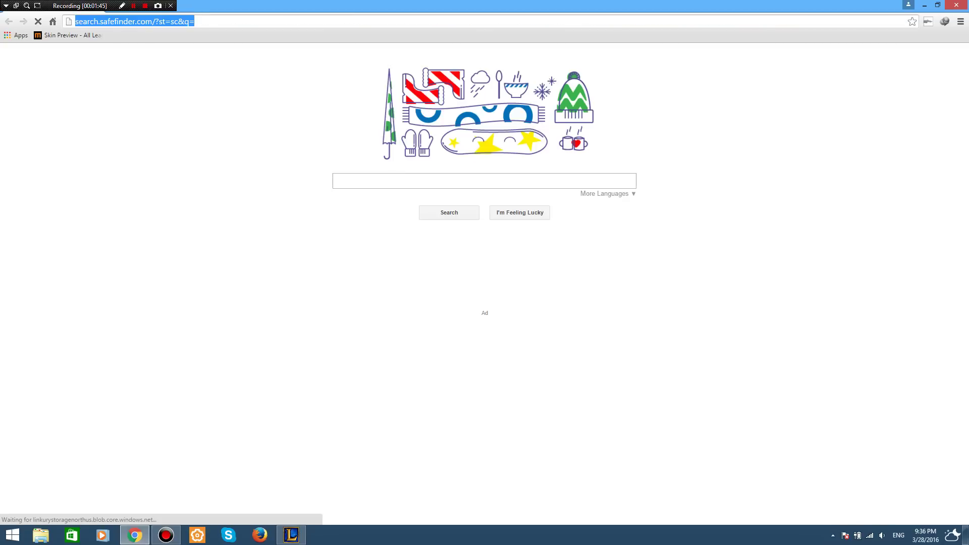
Log into the router at 192.168.1.1 with the admin credentials and open Basic > DSL.
text(192.168)
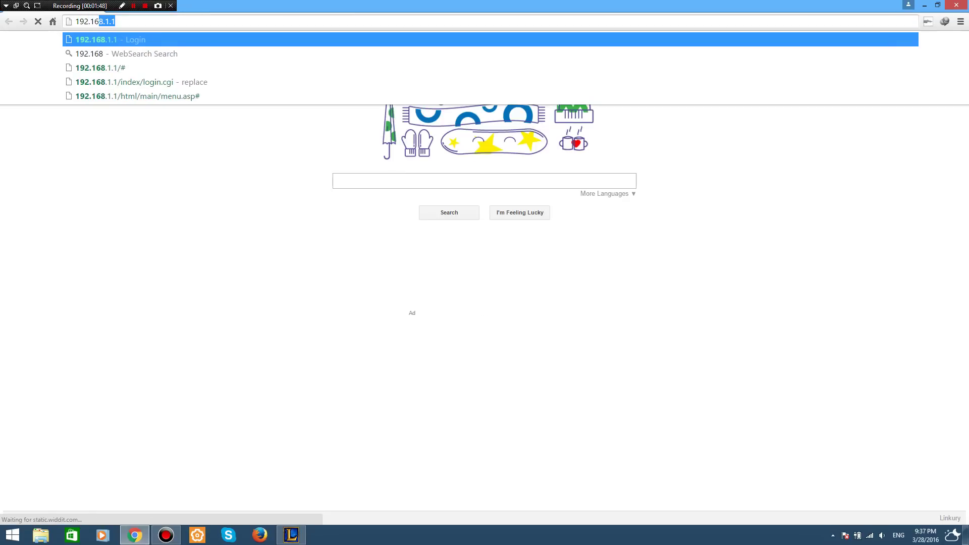
key(Return)
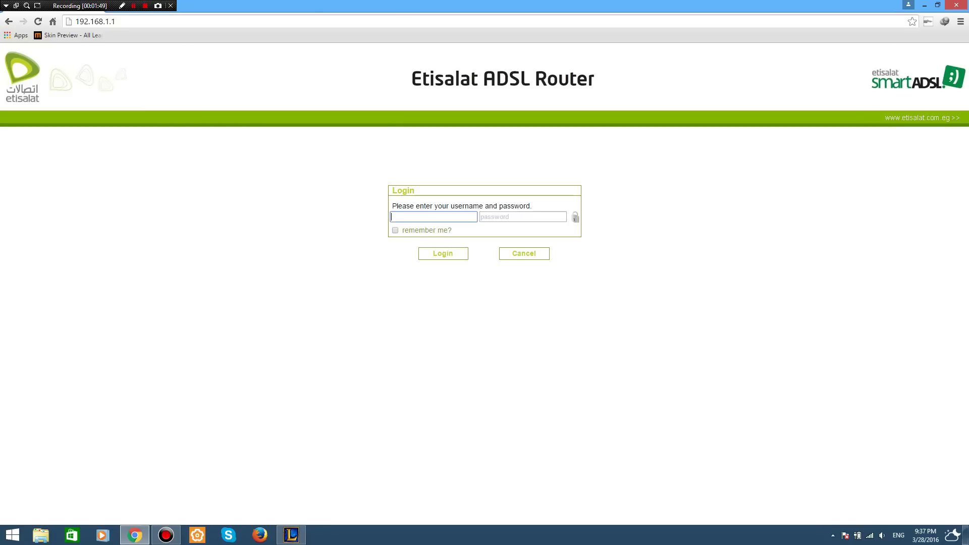
text(admin)
key(Tab)
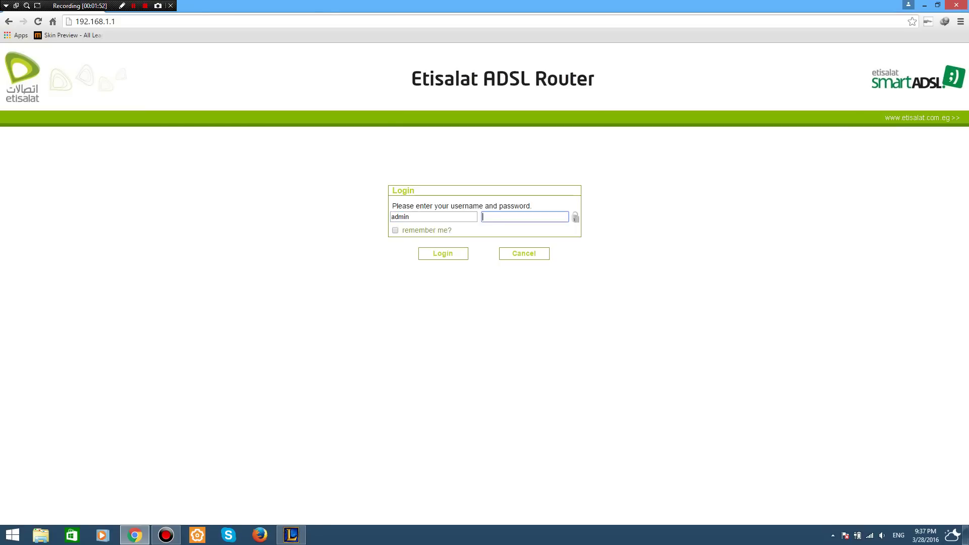
text(admin)
key(Return)
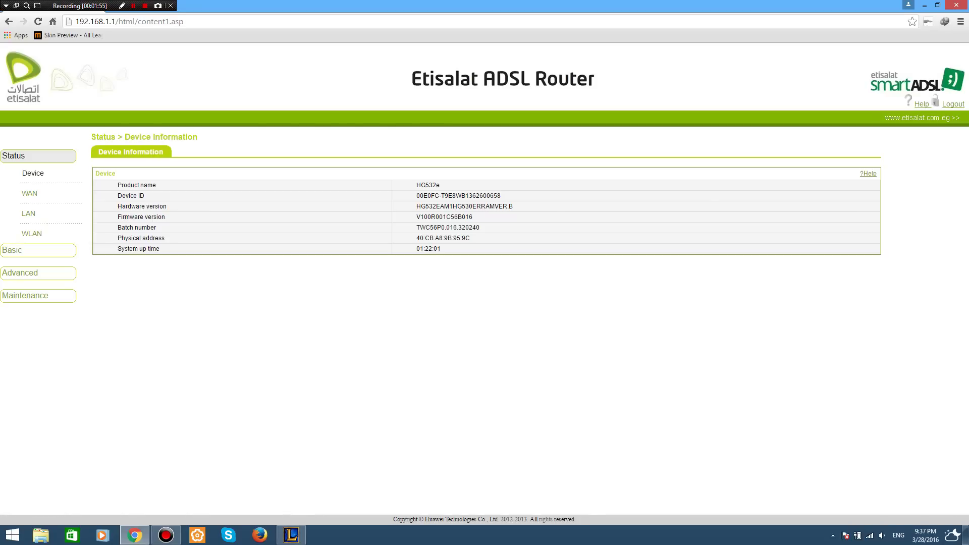
click(12, 250)
click(28, 256)
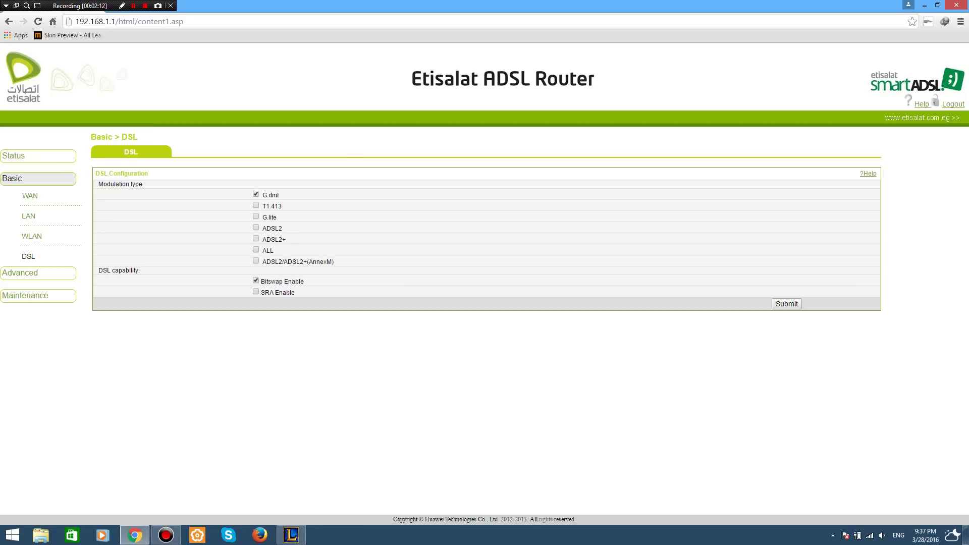
Submit the DSL configuration with G.dmt modulation.
double_click(273, 195)
triple_click(270, 195)
click(787, 303)
Check the WLAN, LAN, and WAN DSL line status pages.
click(13, 155)
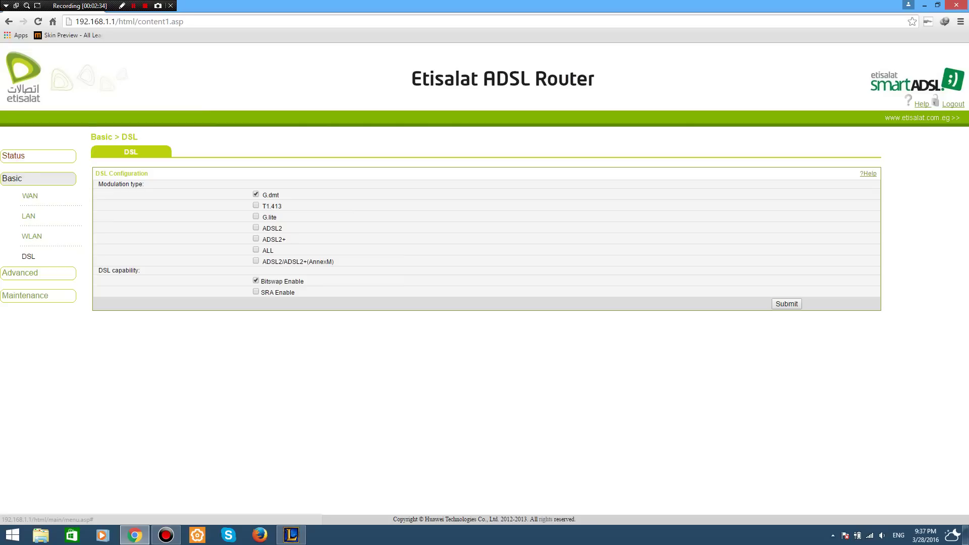
click(32, 233)
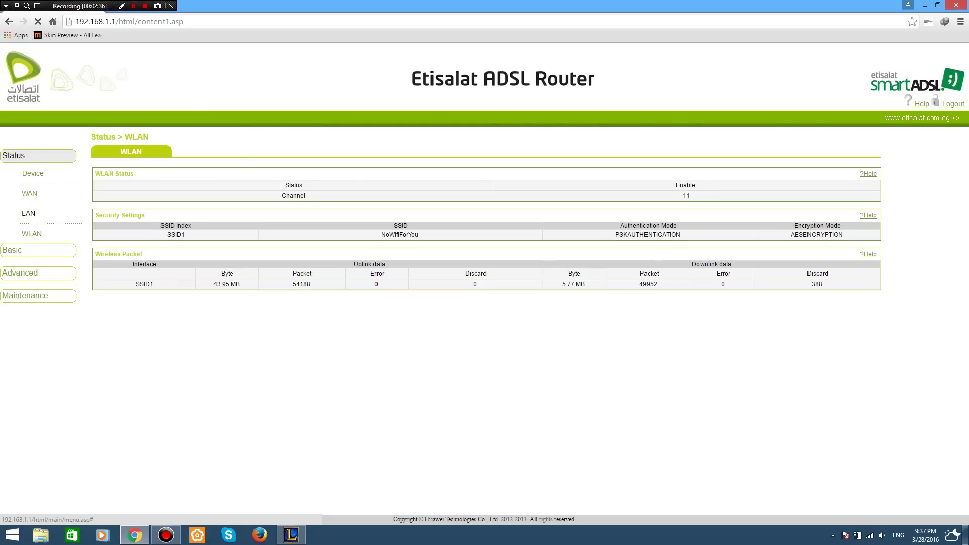
click(28, 213)
click(30, 194)
click(213, 151)
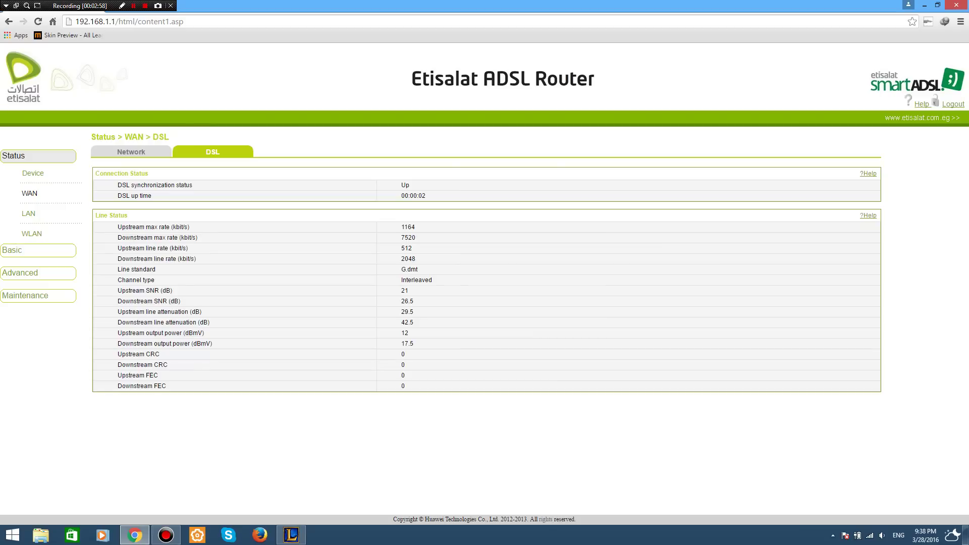
Inspect the 26.5 downstream SNR value, then show the desktop.
drag(413, 301, 402, 301)
click(407, 301)
double_click(407, 301)
click(406, 301)
key(super+d)
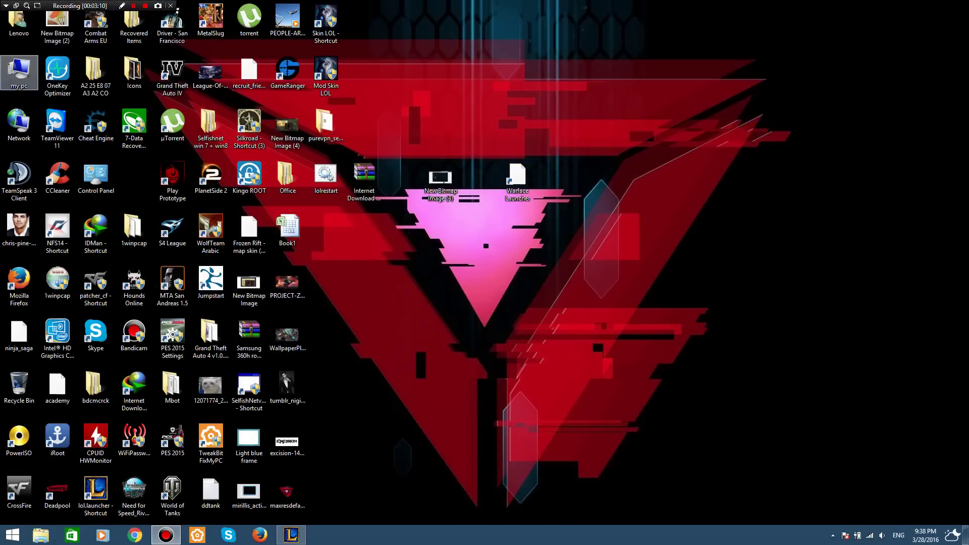
Open Windows 8.1 (C:) Properties from This PC, start Disk Cleanup, and dismiss its file list.
double_click(19, 70)
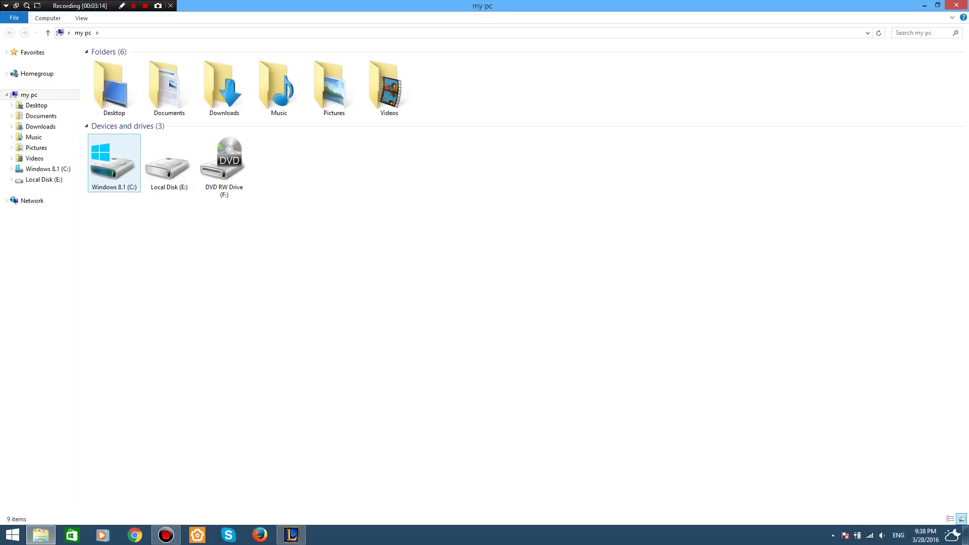
right_click(116, 168)
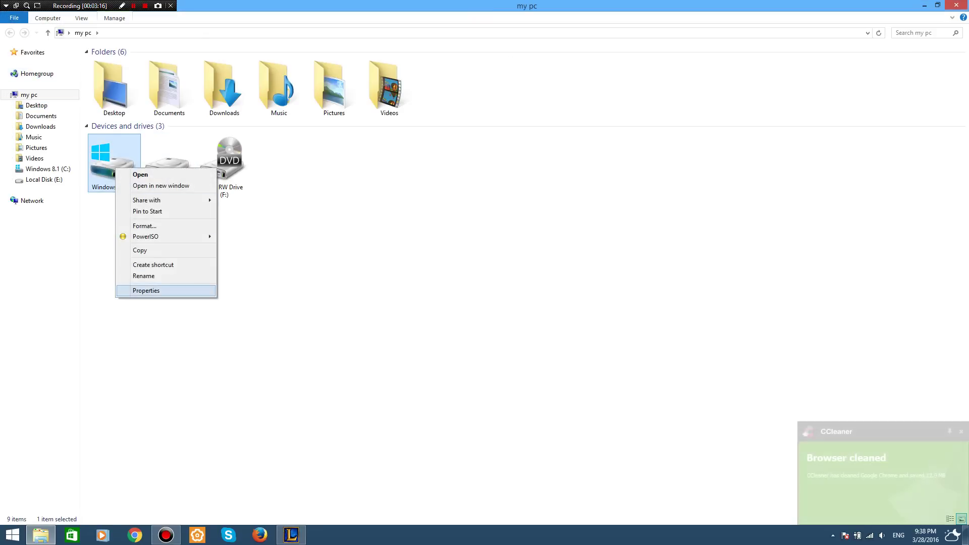
click(146, 290)
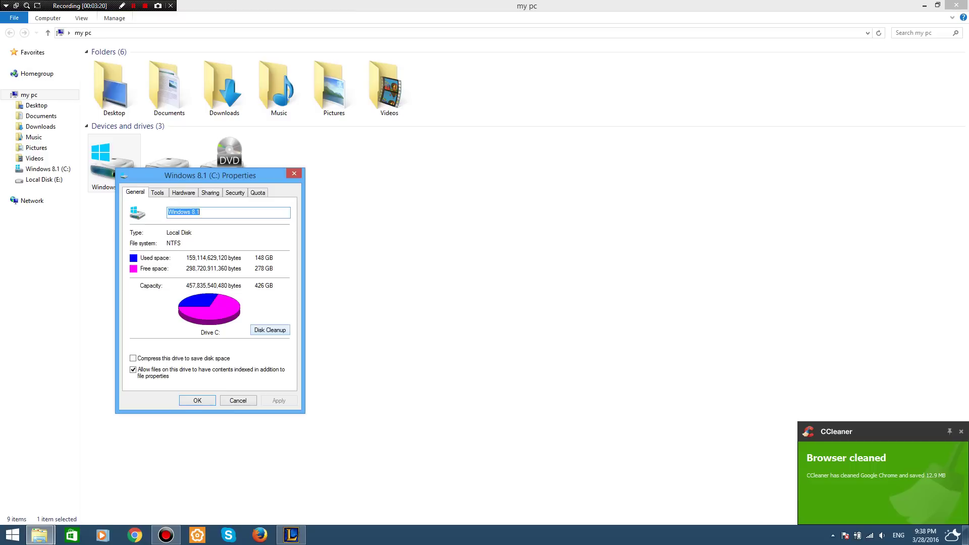
click(270, 330)
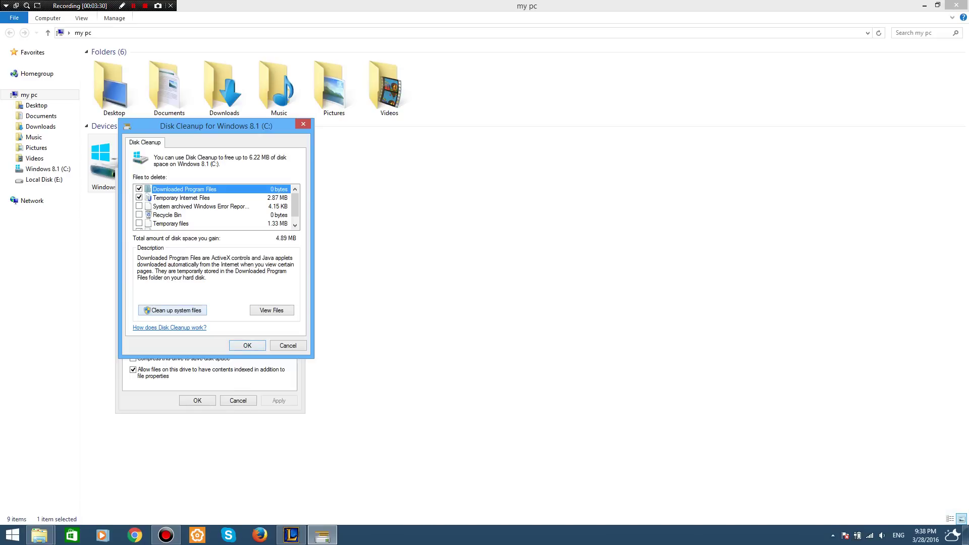
key(Escape)
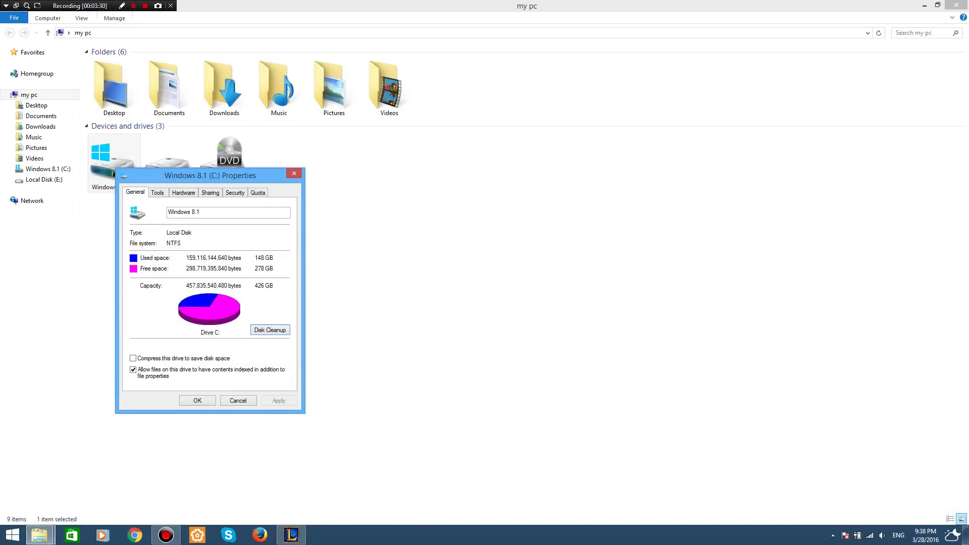
key(Return)
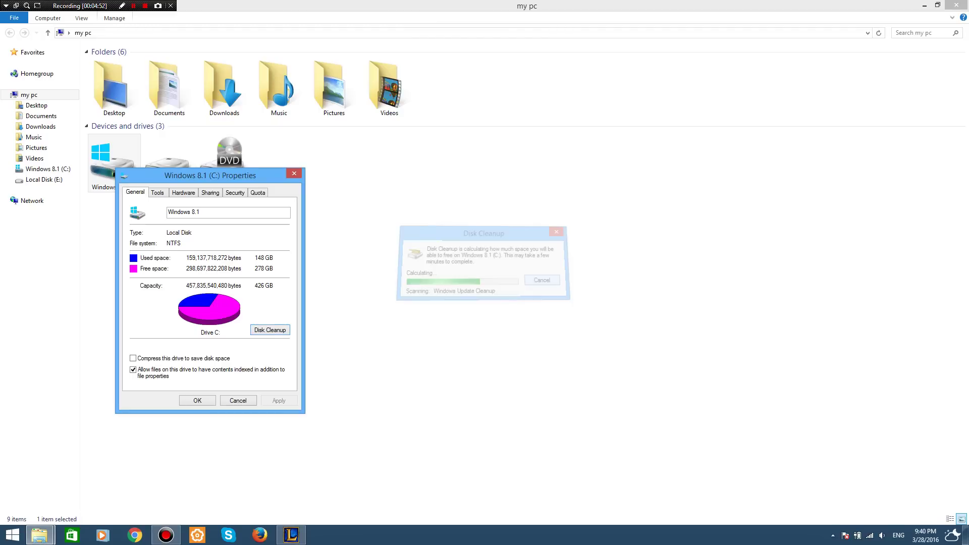
Close the Windows 8.1 (C:) Properties window with OK.
click(294, 173)
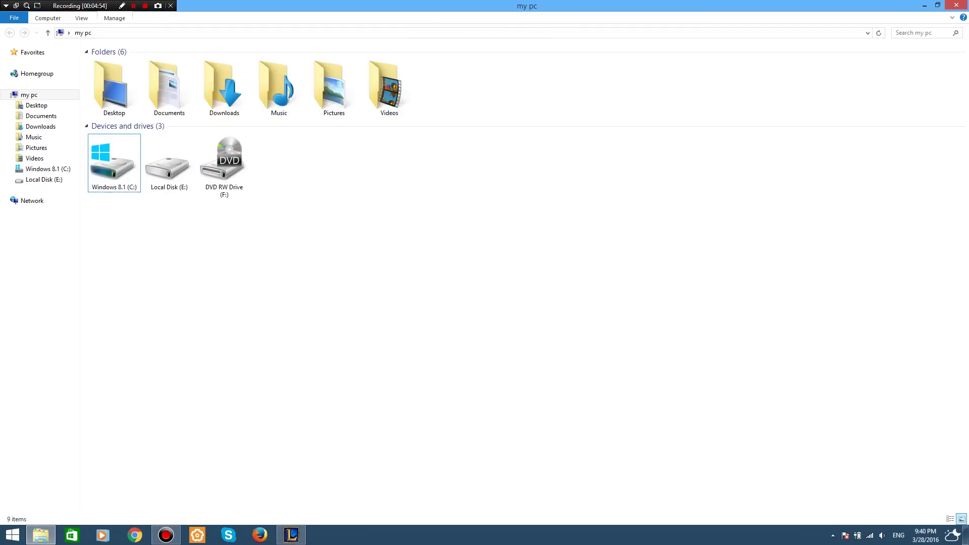
Close This PC and refresh the desktop.
key(alt+F4)
right_click(570, 178)
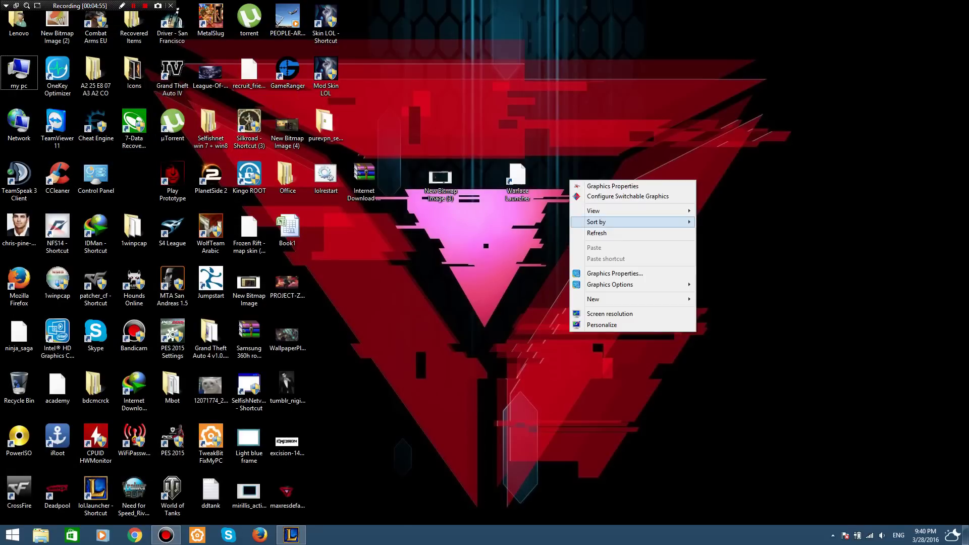
click(595, 233)
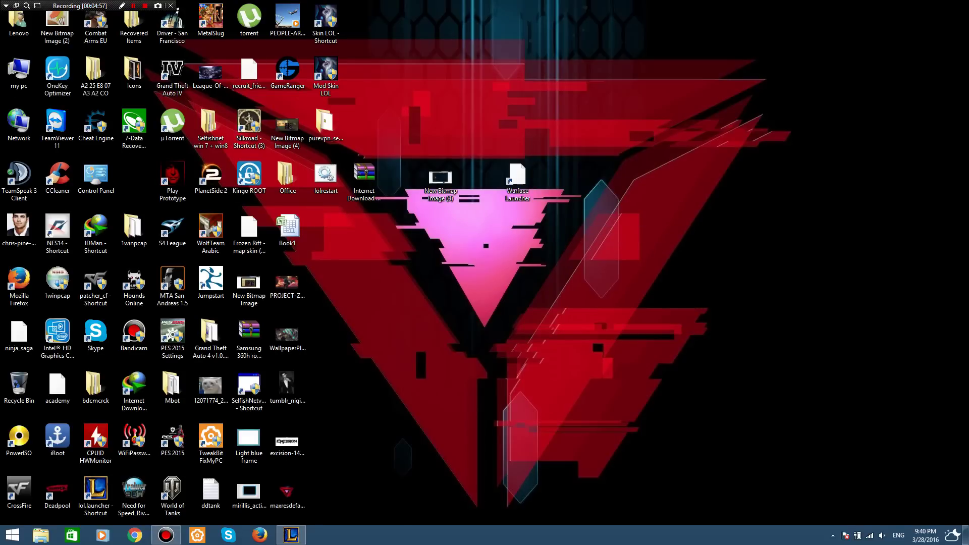
In CCleaner, review Windows and Applications items, clean 34.6 MB of junk, and scan the registry.
click(57, 177)
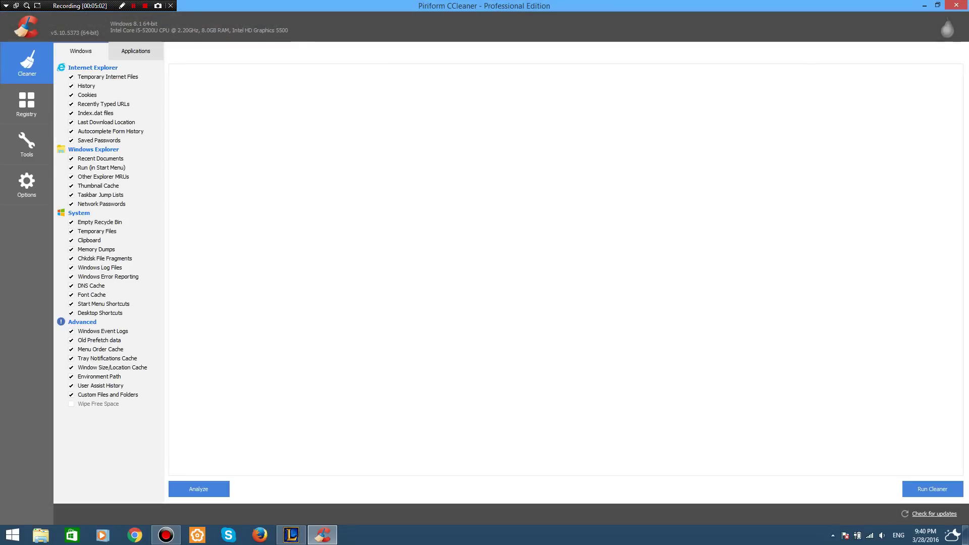
click(135, 51)
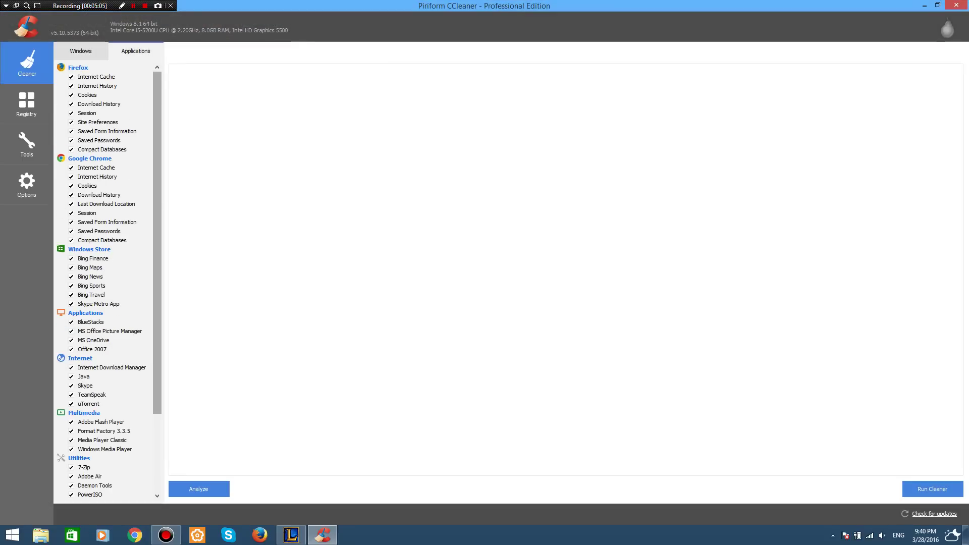
scroll(106, 278, down, 4)
scroll(106, 278, up, 4)
click(81, 51)
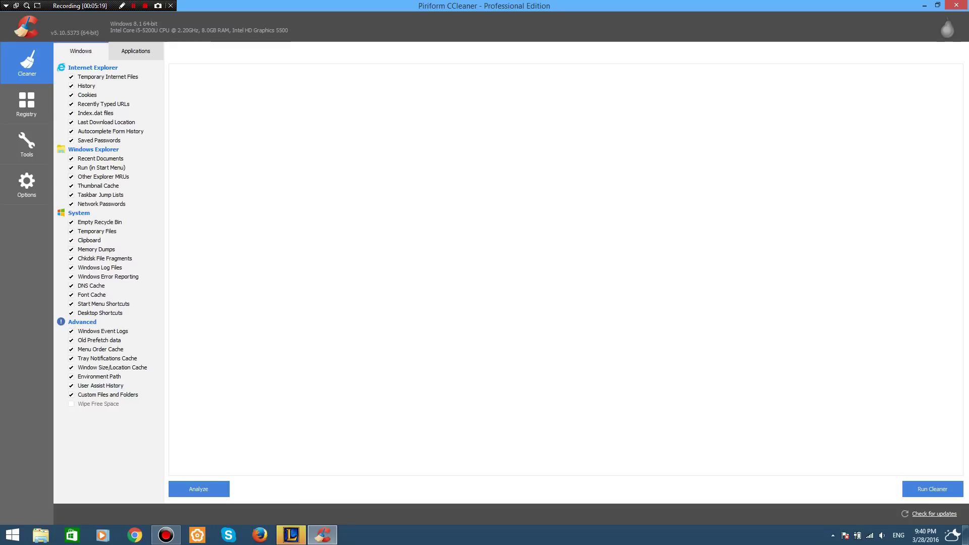
key(Return)
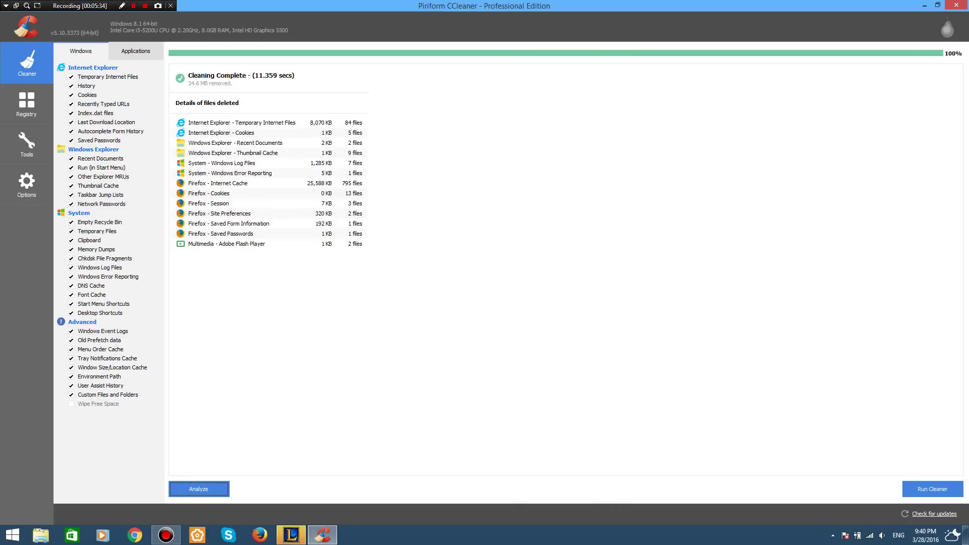
click(27, 103)
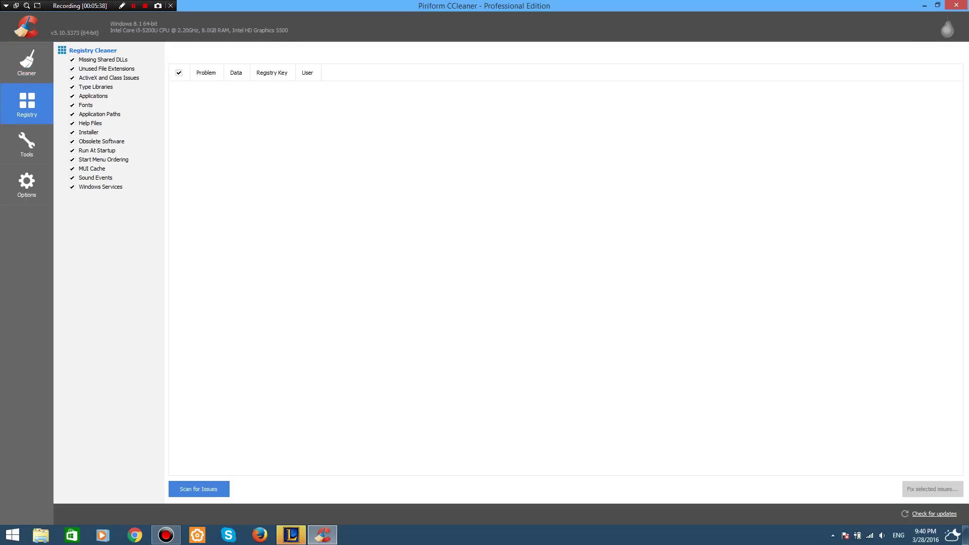
click(198, 489)
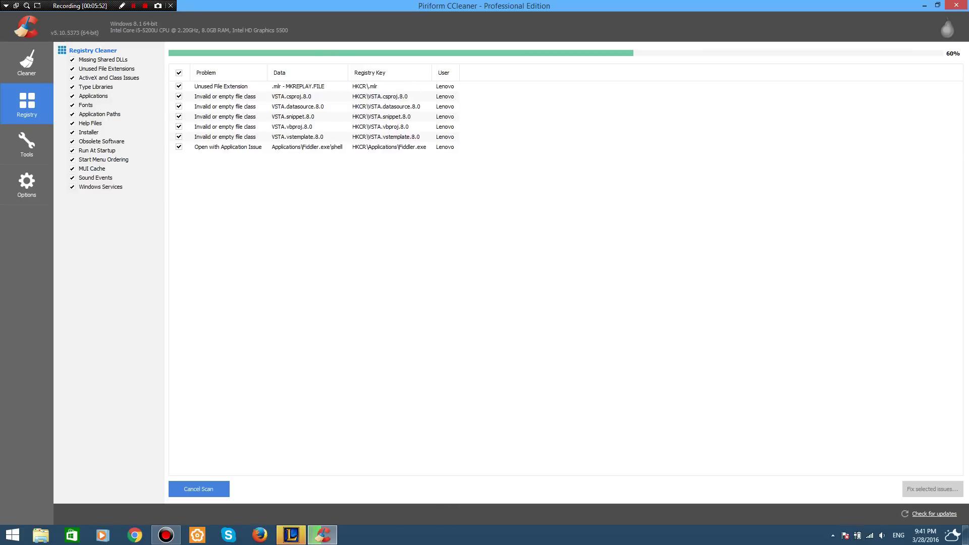
Fix all seven registry issues without a backup, then close CCleaner.
click(932, 489)
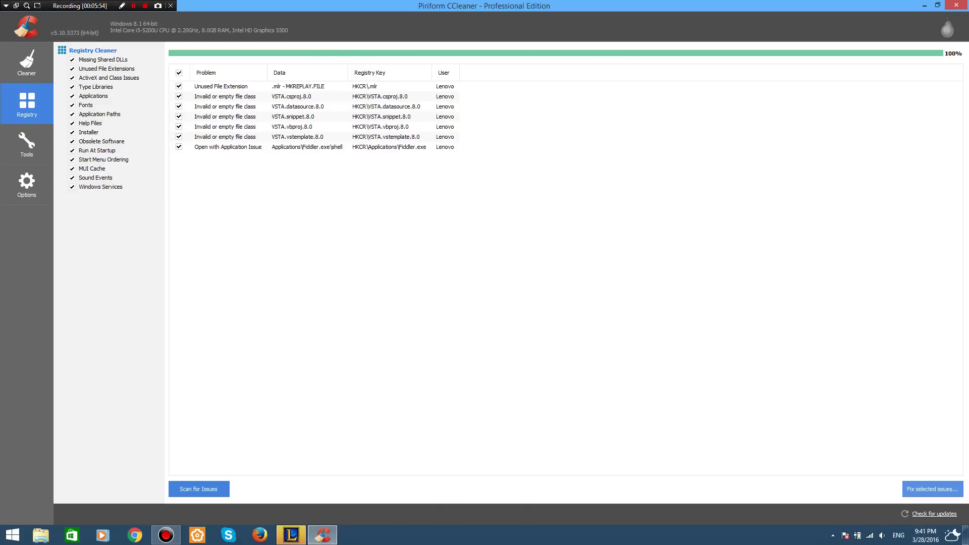
click(495, 291)
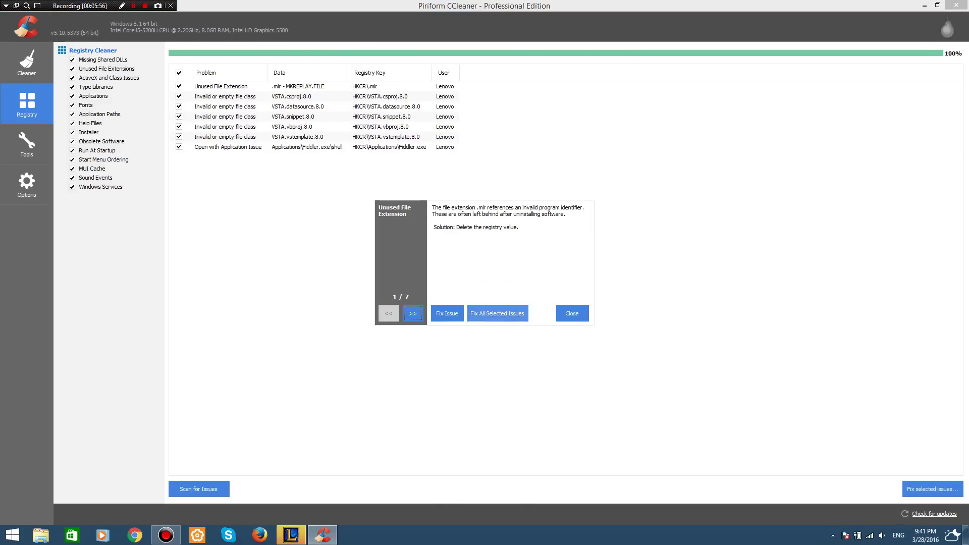
click(497, 313)
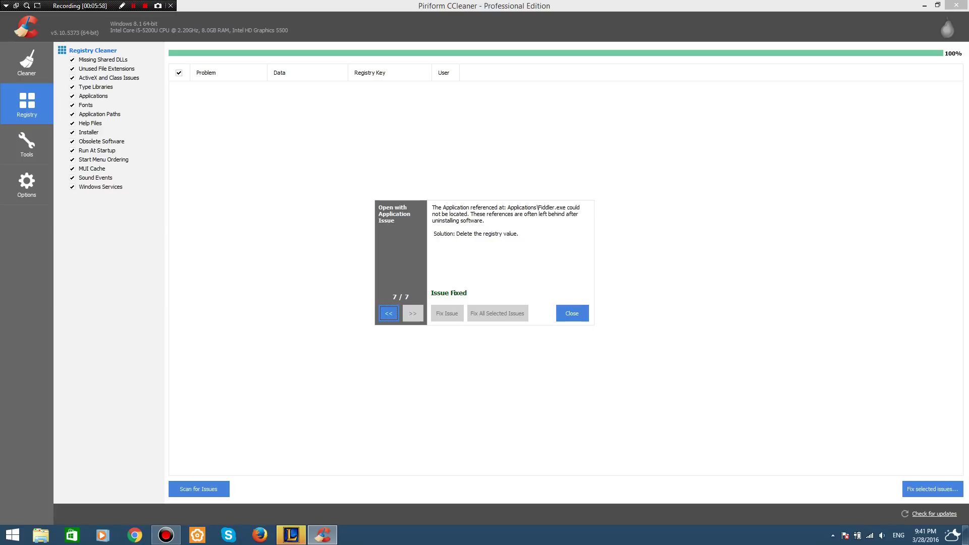
click(572, 313)
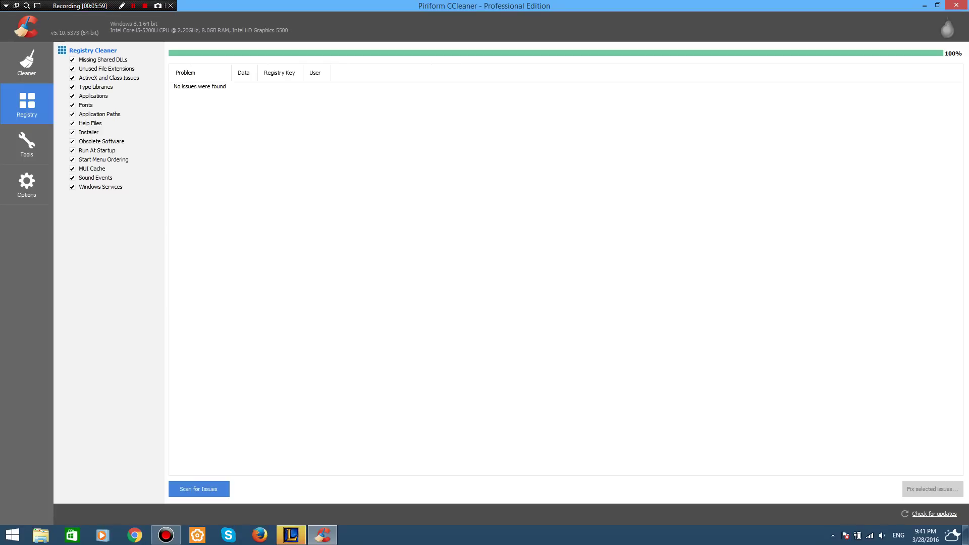
key(alt+F4)
right_click(737, 201)
Refresh the desktop and load the router page at 192.168.1.1 in Chrome.
click(772, 252)
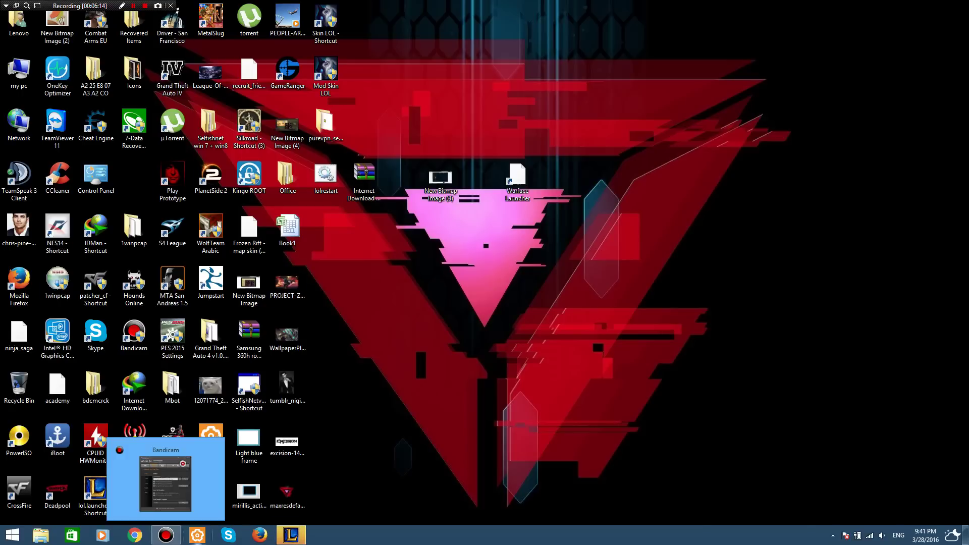
click(134, 535)
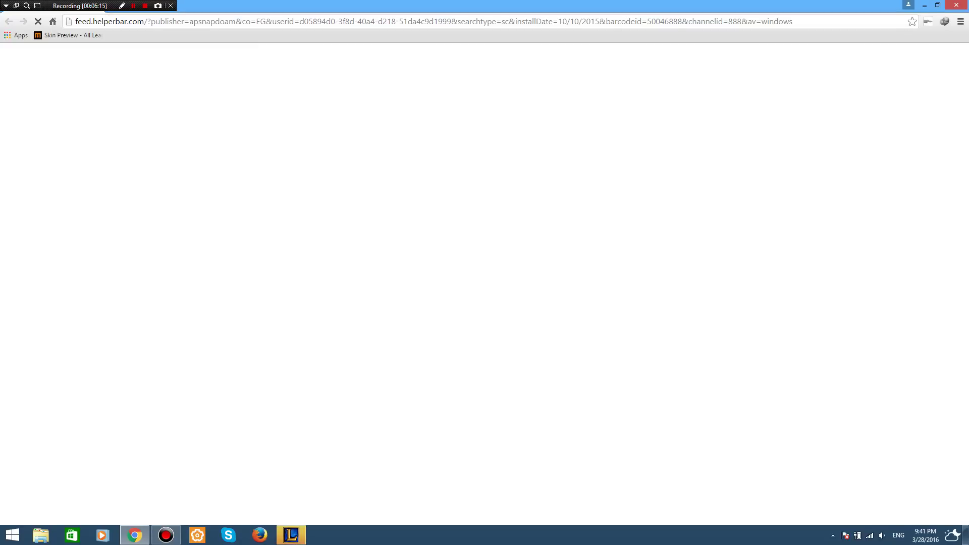
key(ctrl+l)
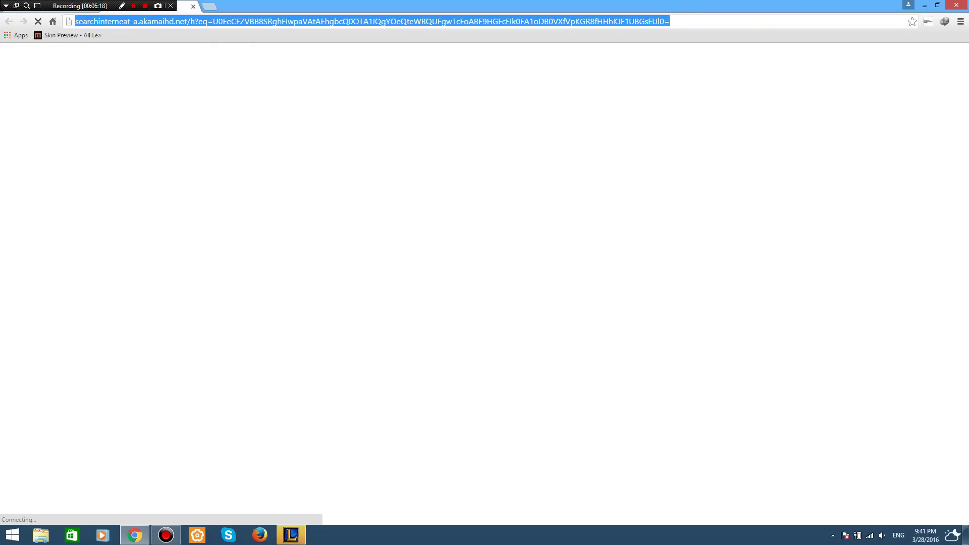
text(192.168.1.1)
key(Return)
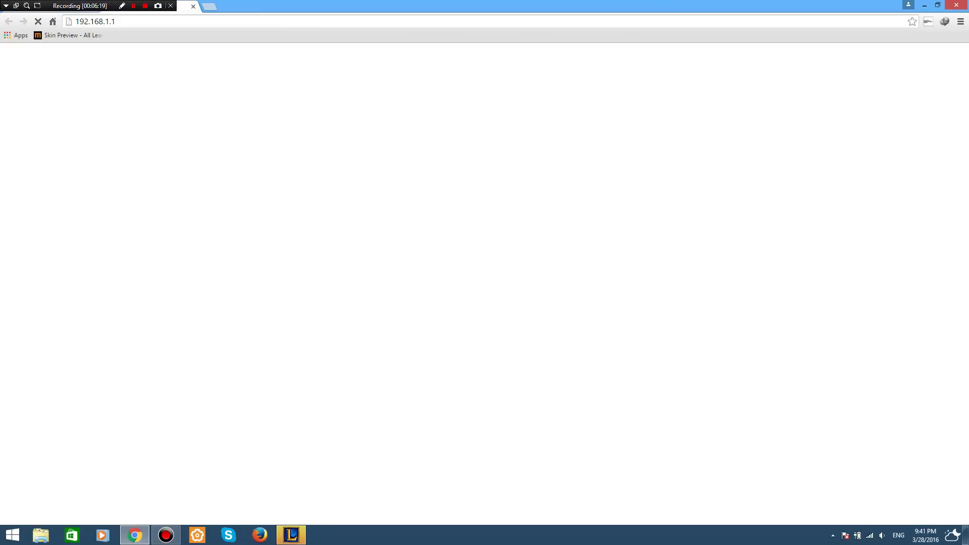
Log into the router with the admin username and password.
text(a)
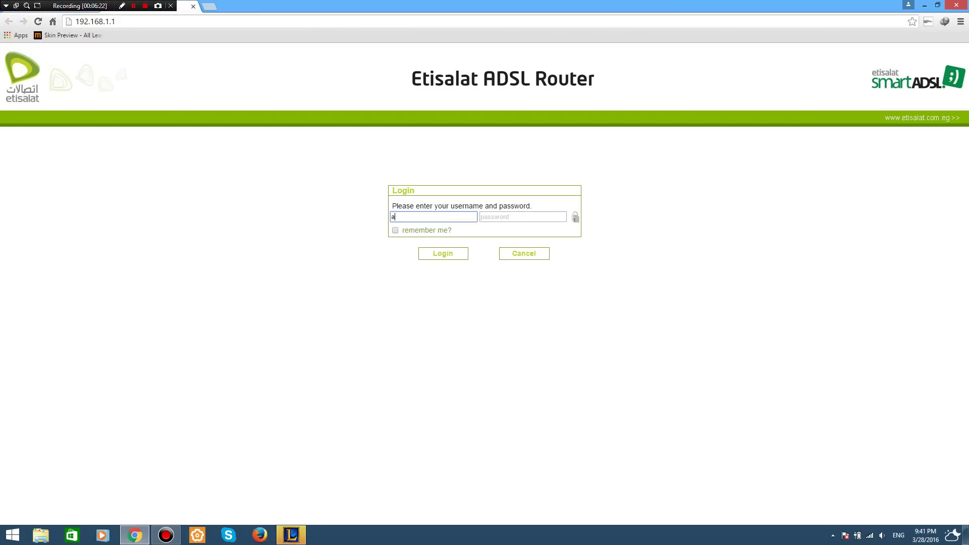
text(dmin)
key(Tab)
text(********)
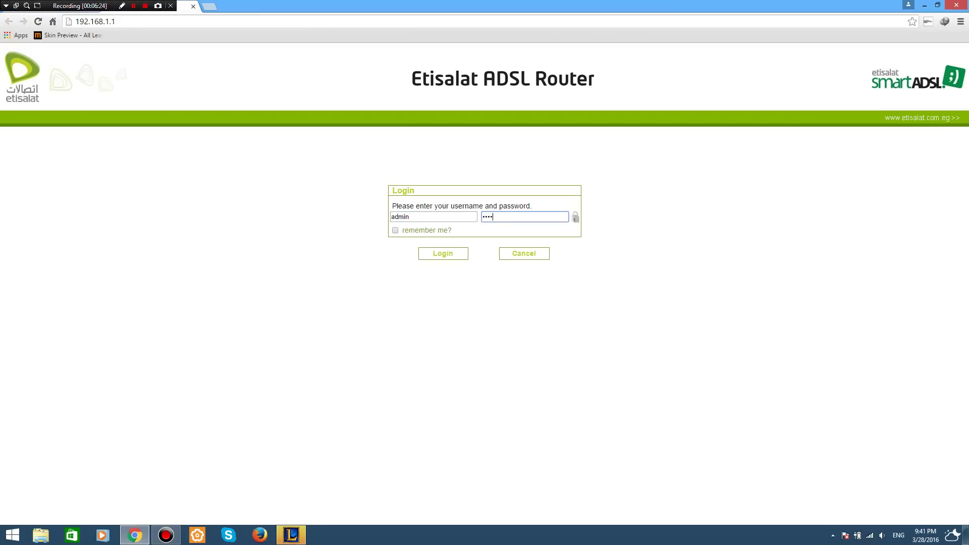
key(Return)
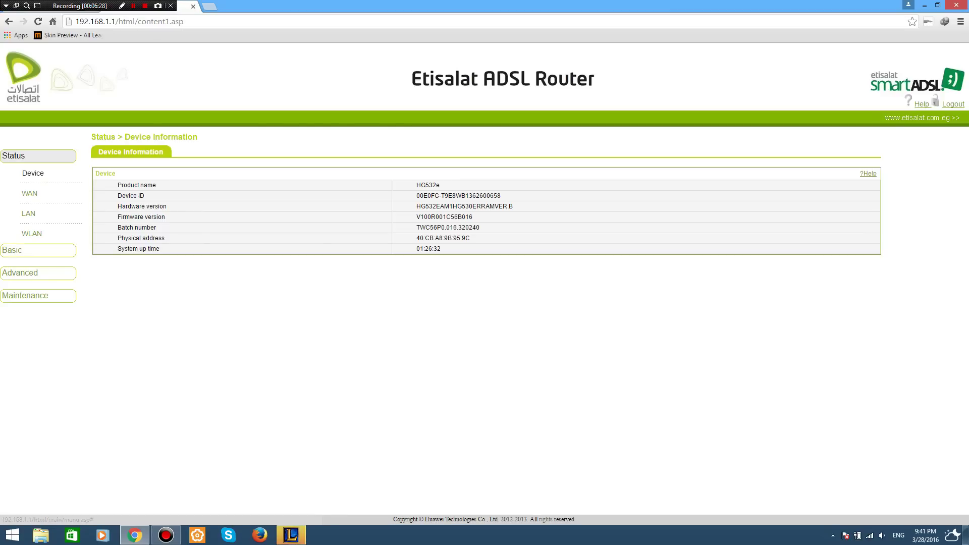
click(19, 272)
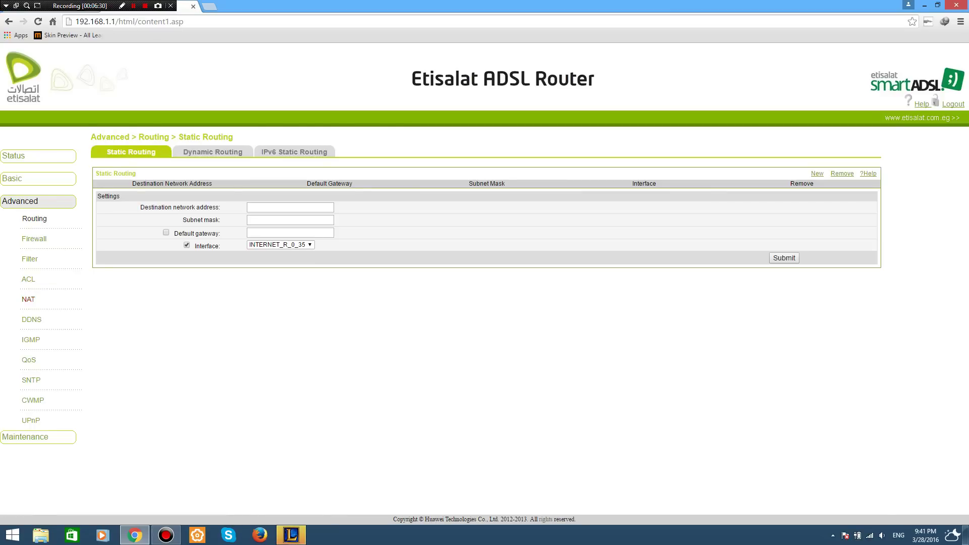
Review the HTTP Connections, Patcher and Maestro, and PVP.Net port mappings, then open a new tab.
click(28, 299)
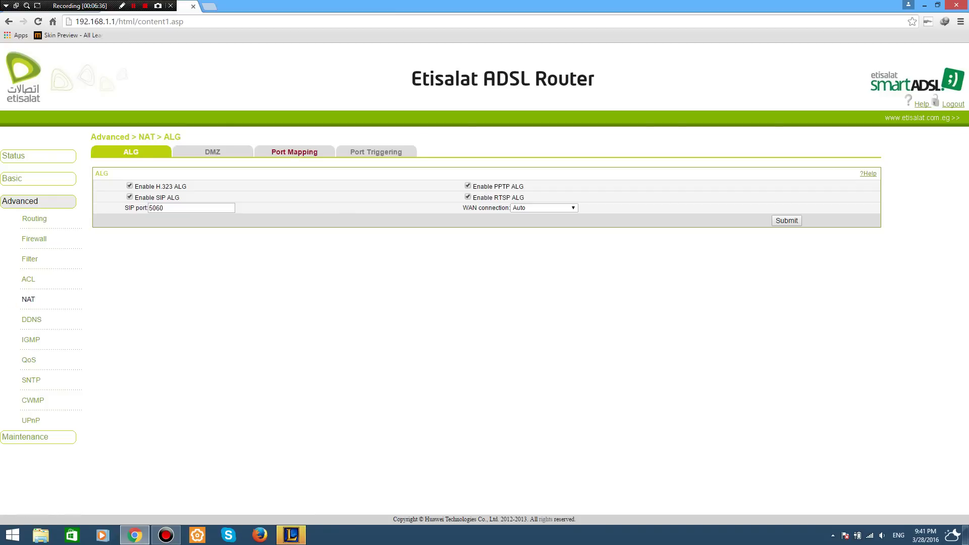
click(295, 152)
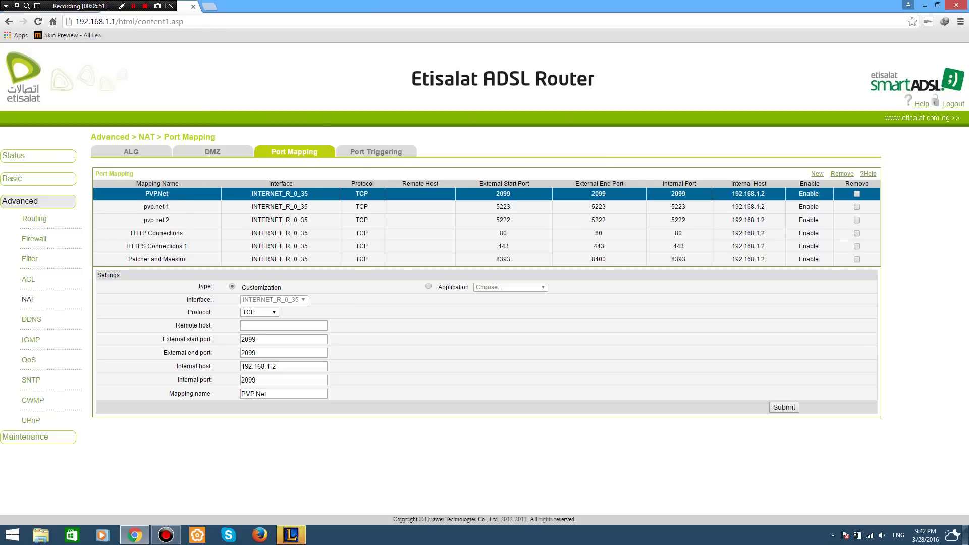
click(156, 233)
click(157, 259)
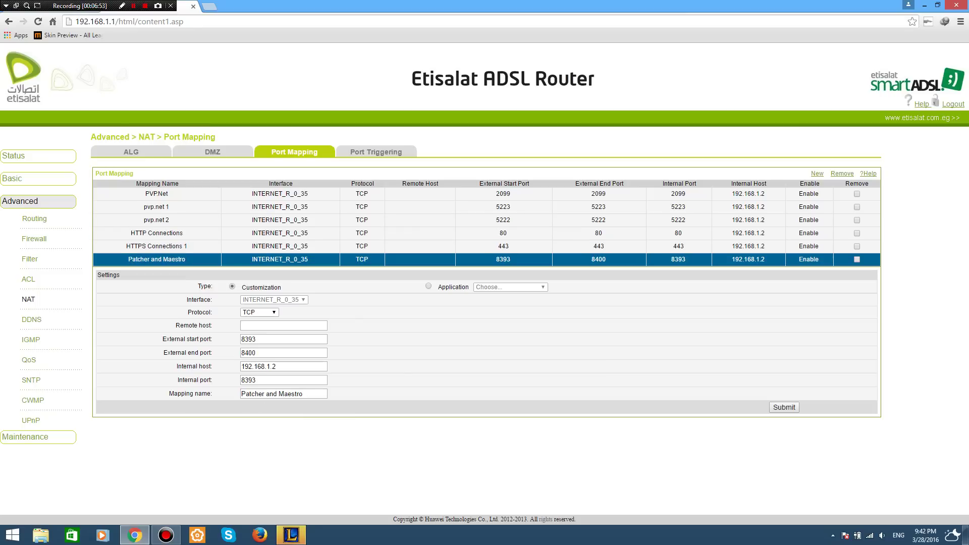
click(156, 206)
click(157, 194)
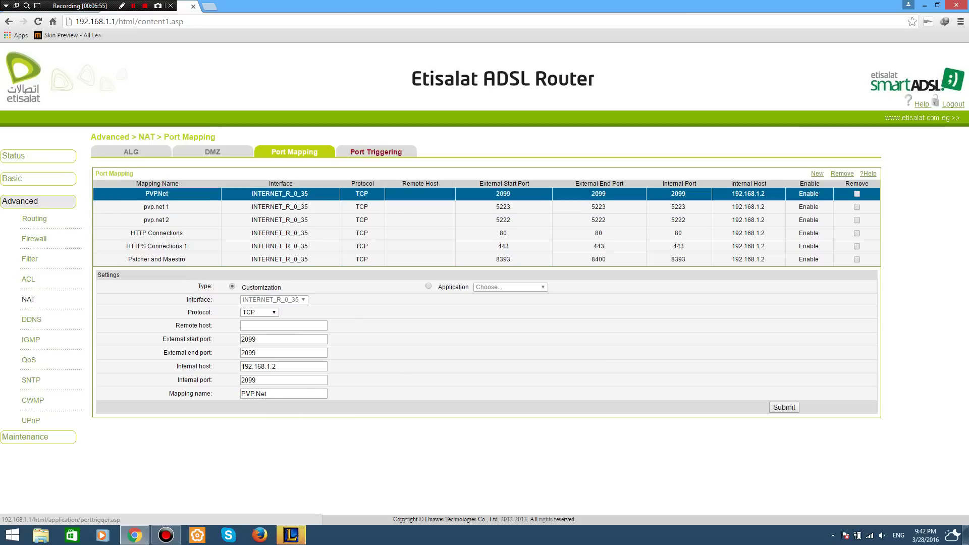
click(376, 152)
key(ctrl+l)
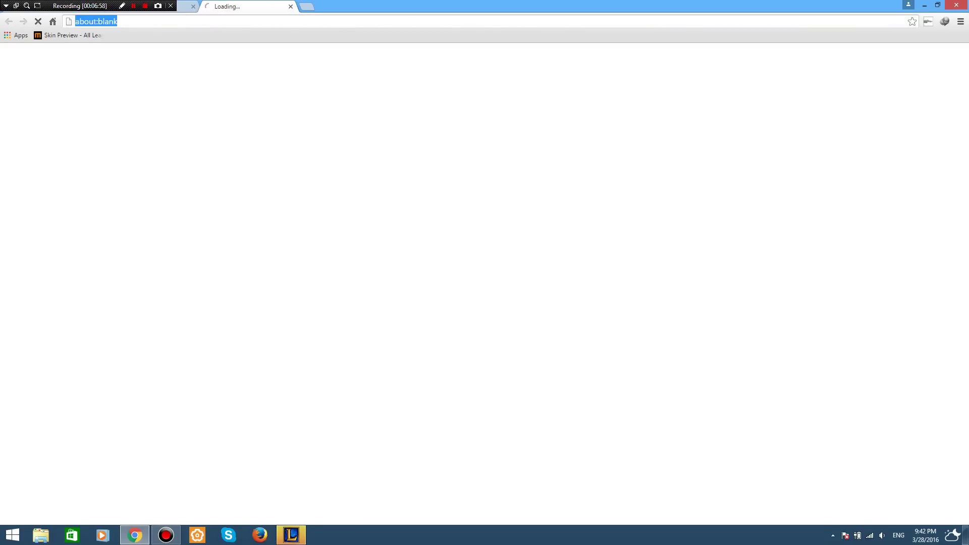
Search Google for 'league of legends port forwarding'.
text(google.com)
key(Return)
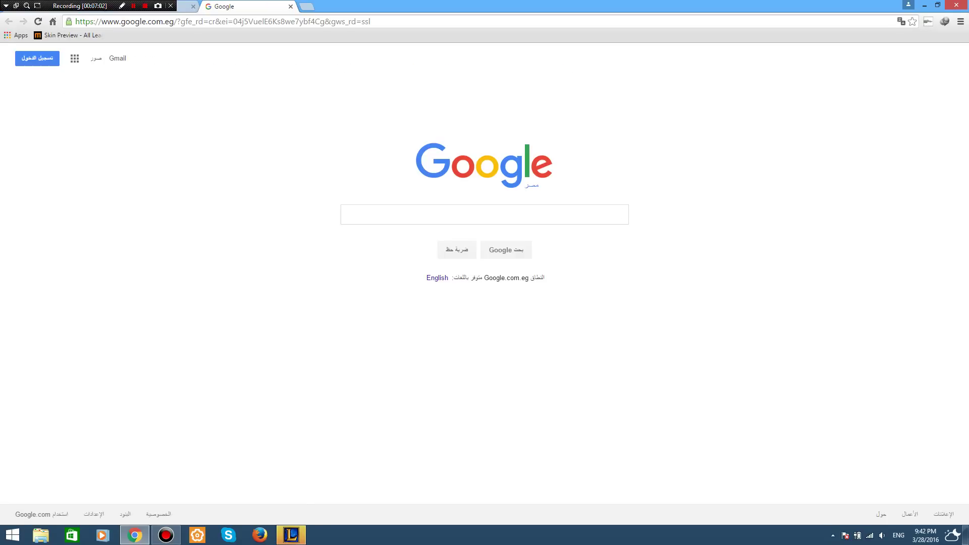
text(leagy)
key(BackSpace)
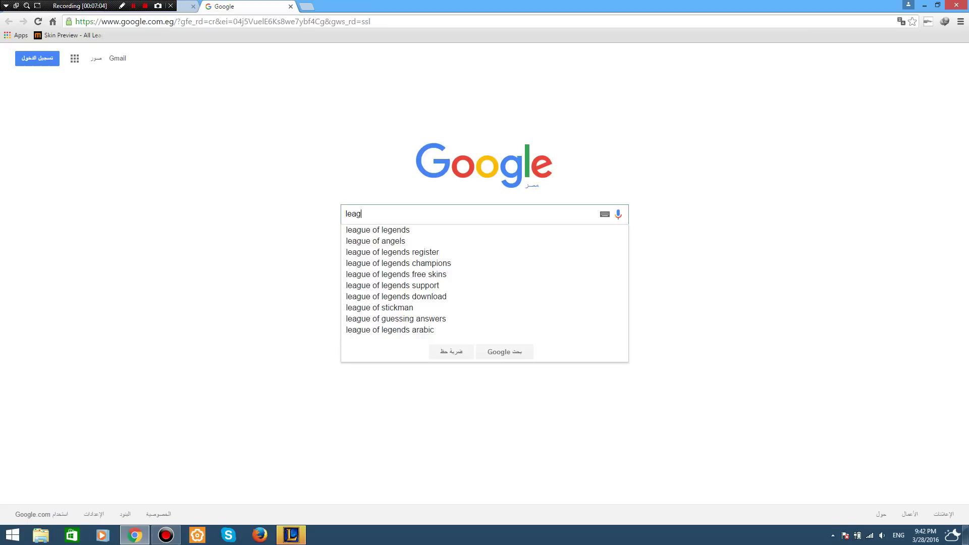
text(ue of legends )
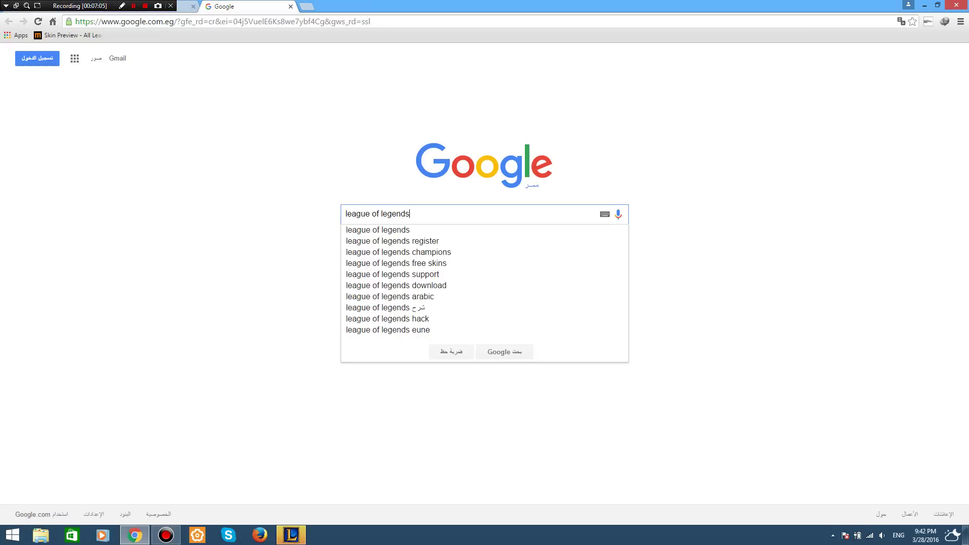
text(port)
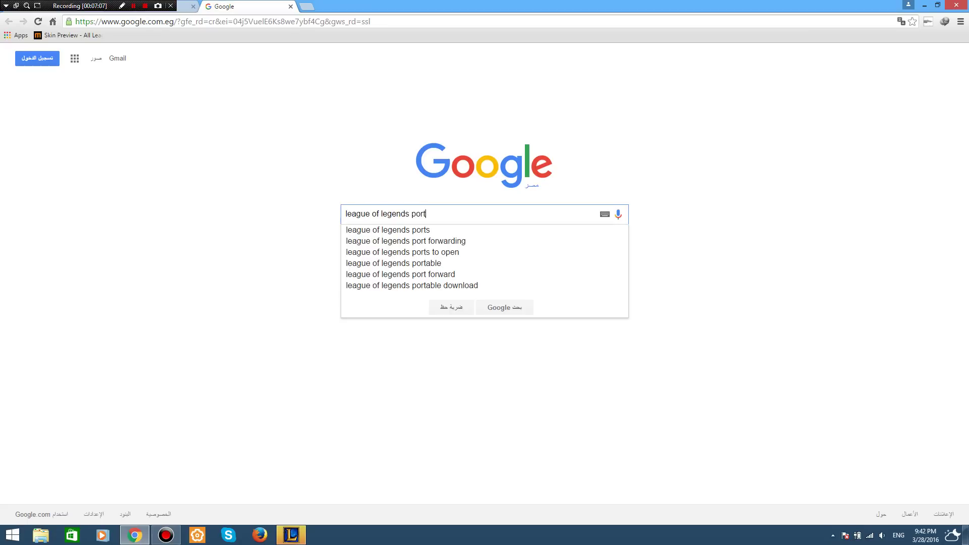
key(Down)
key(Down)
key(Return)
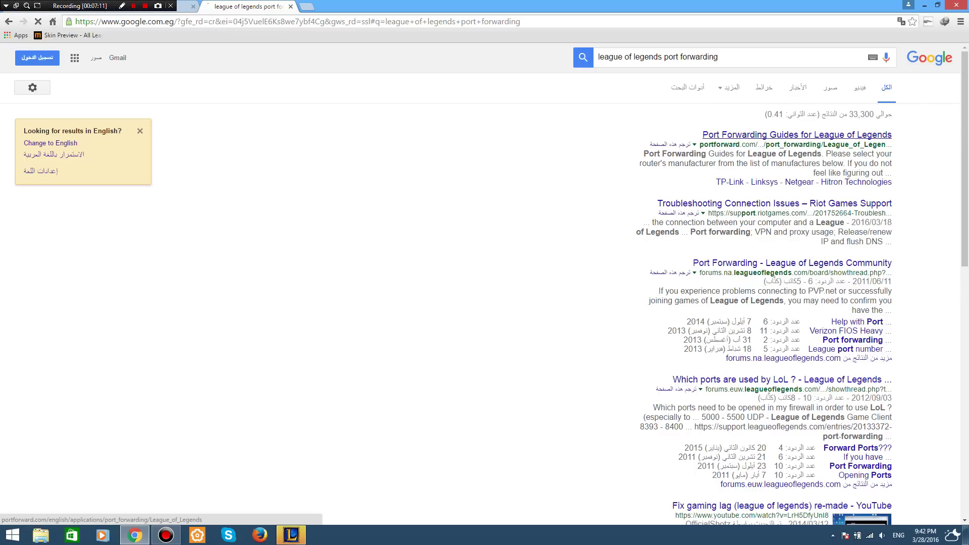
Skim the portforward.com League of Legends guide, return to the results, and dismiss the client error.
click(797, 134)
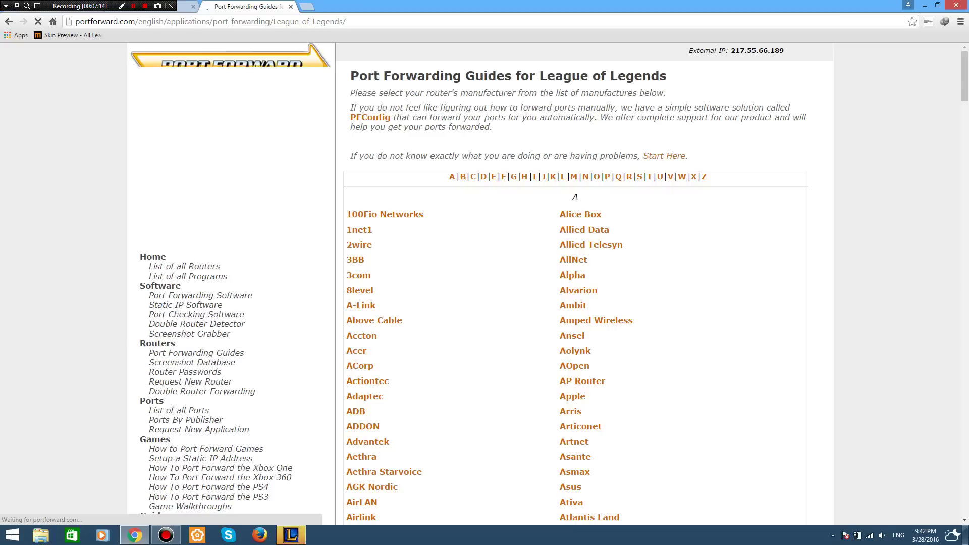
scroll(575, 283, down, 20)
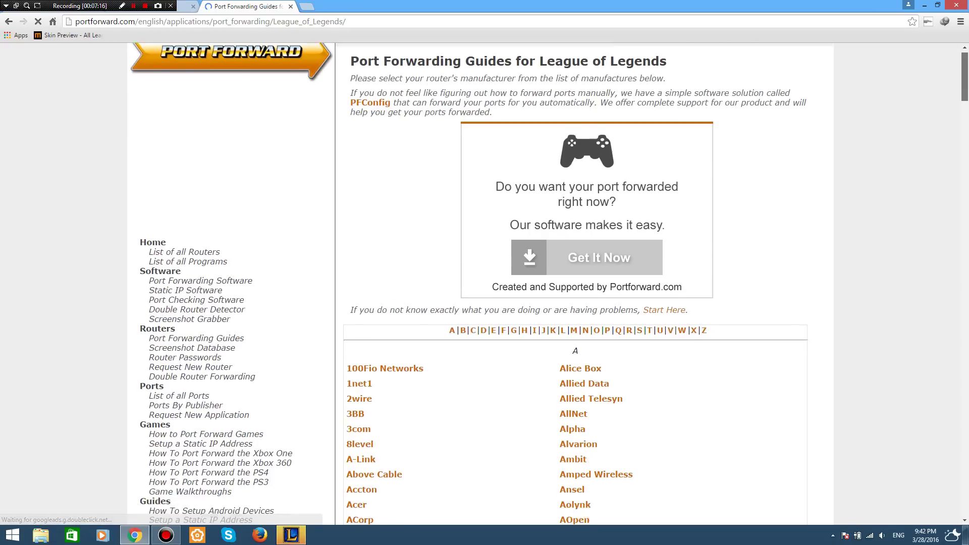
scroll(575, 282, down, 20)
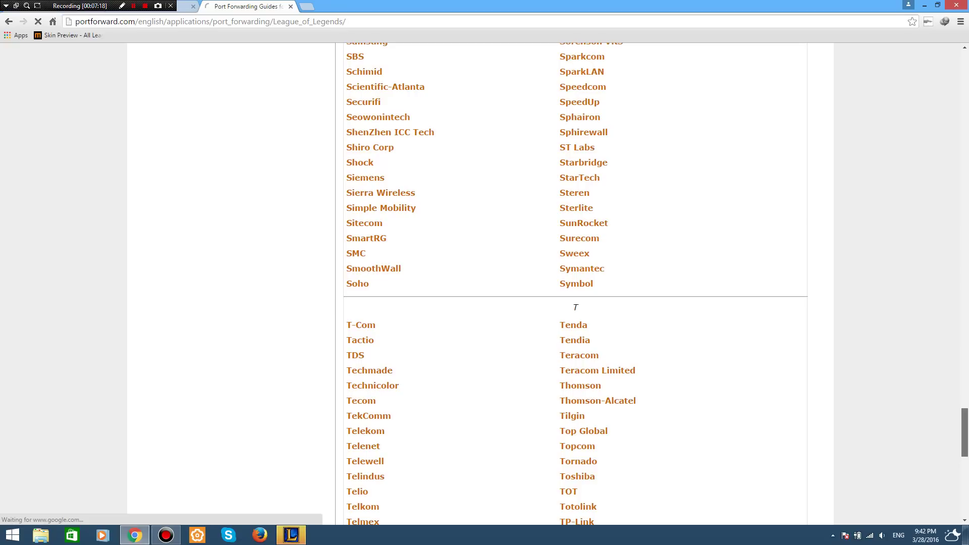
key(alt+Left)
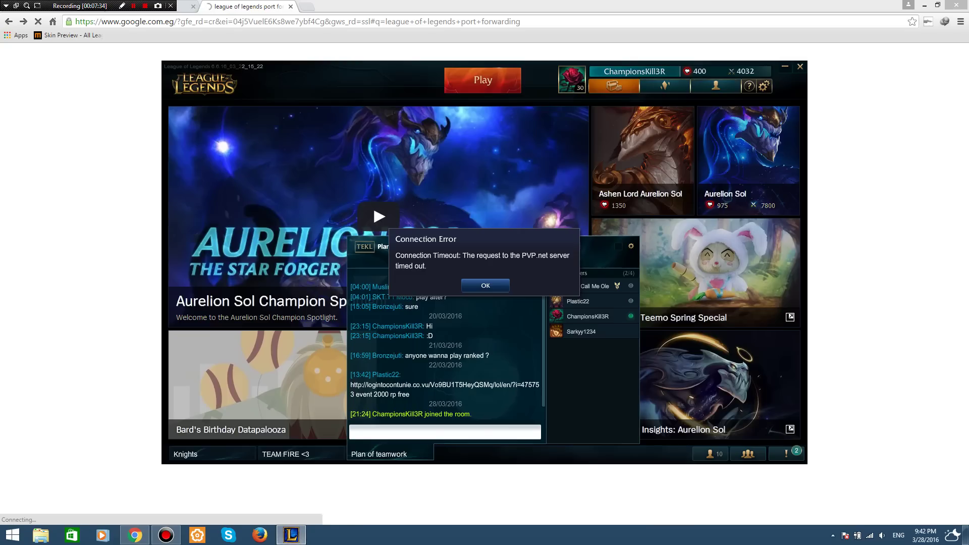
key(Return)
Reload the Google results and open the League of Legends Community port forwarding thread.
key(alt+Tab)
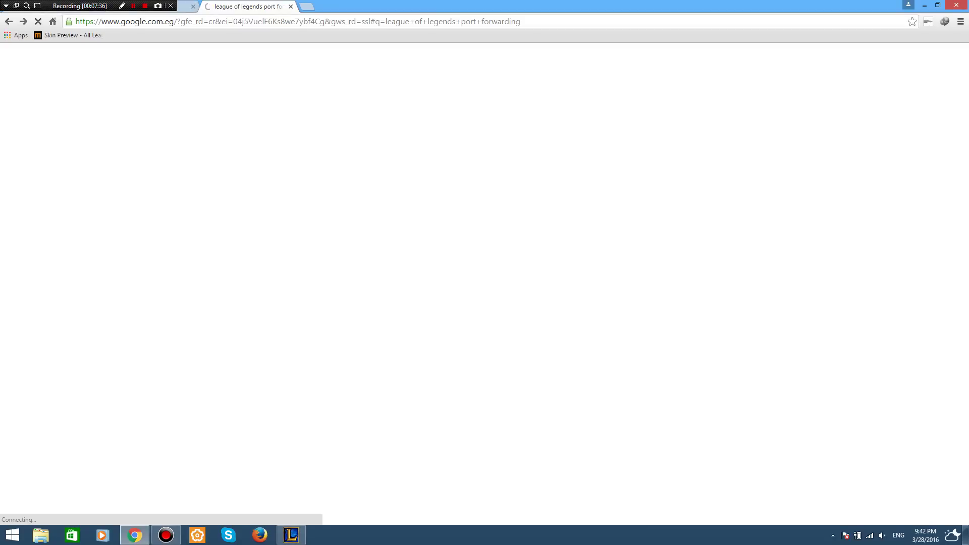
key(ctrl+l)
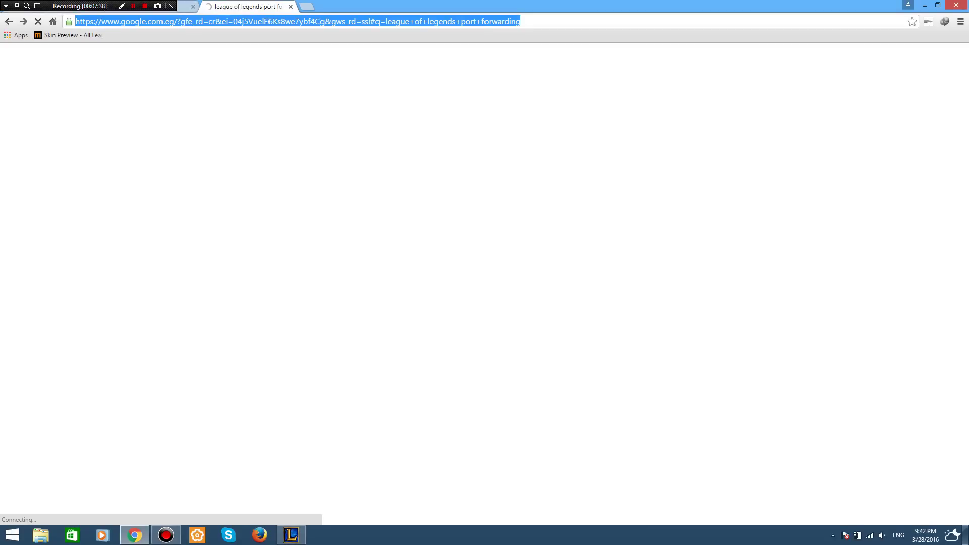
key(Return)
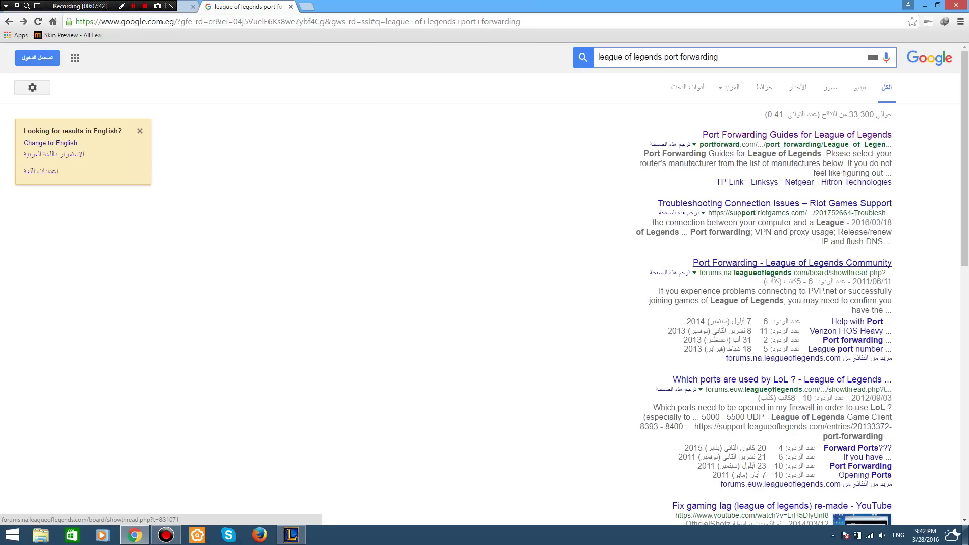
click(792, 263)
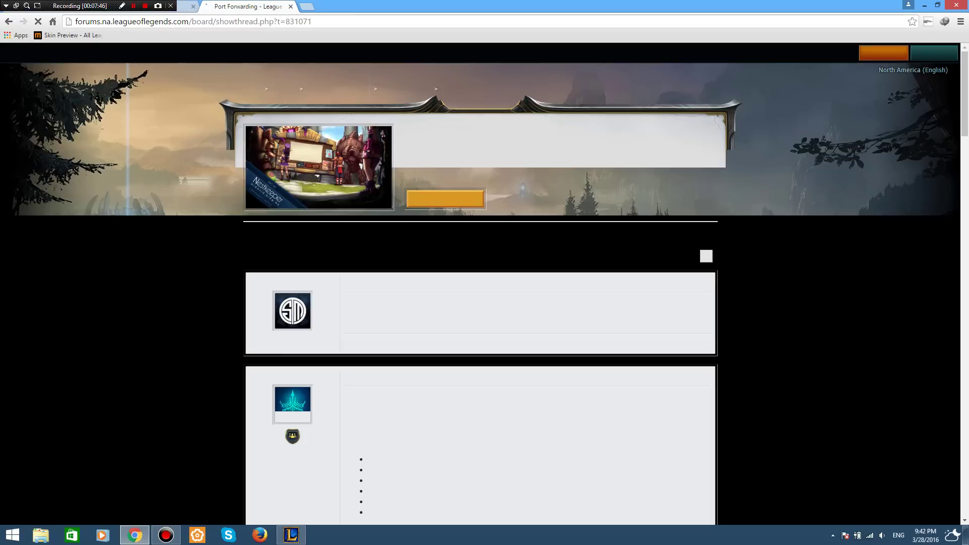
scroll(484, 282, down, 1)
scroll(484, 283, down, 10)
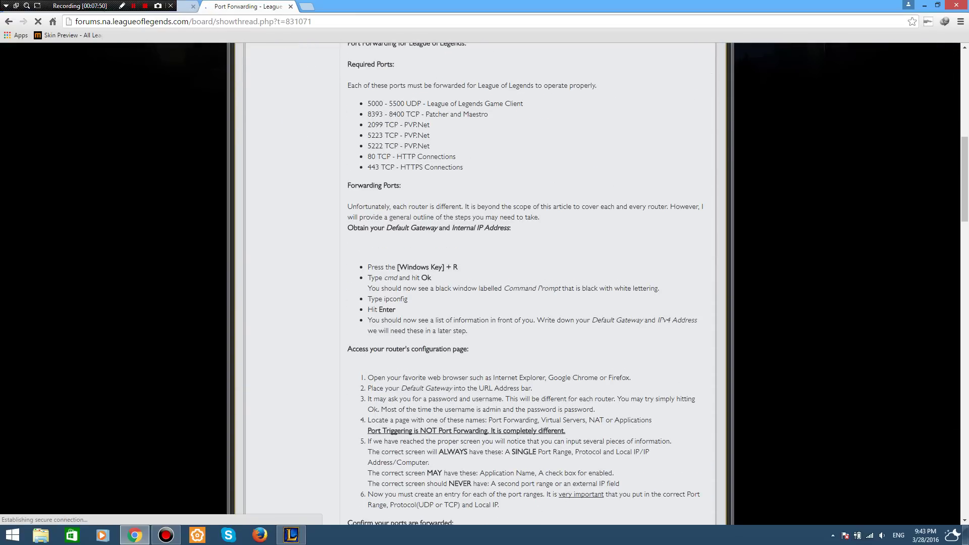
Highlight the thread's required port ranges and its gateway and IPv4 lookup steps.
drag(368, 104, 463, 167)
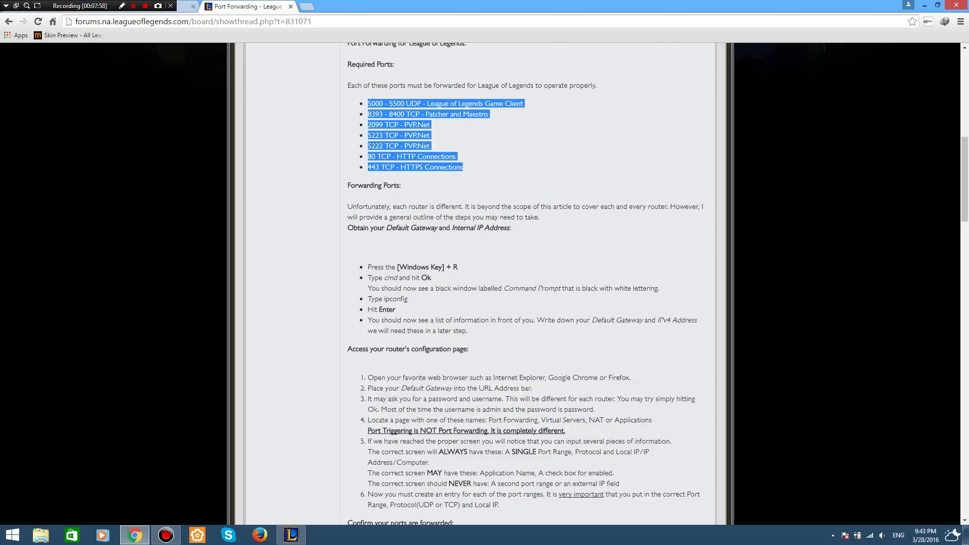
drag(368, 266, 468, 330)
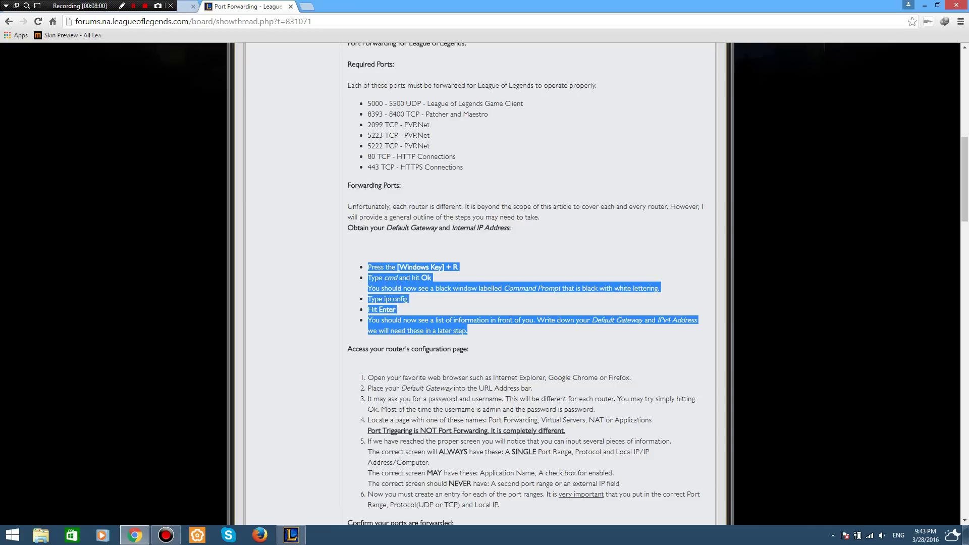
click(468, 330)
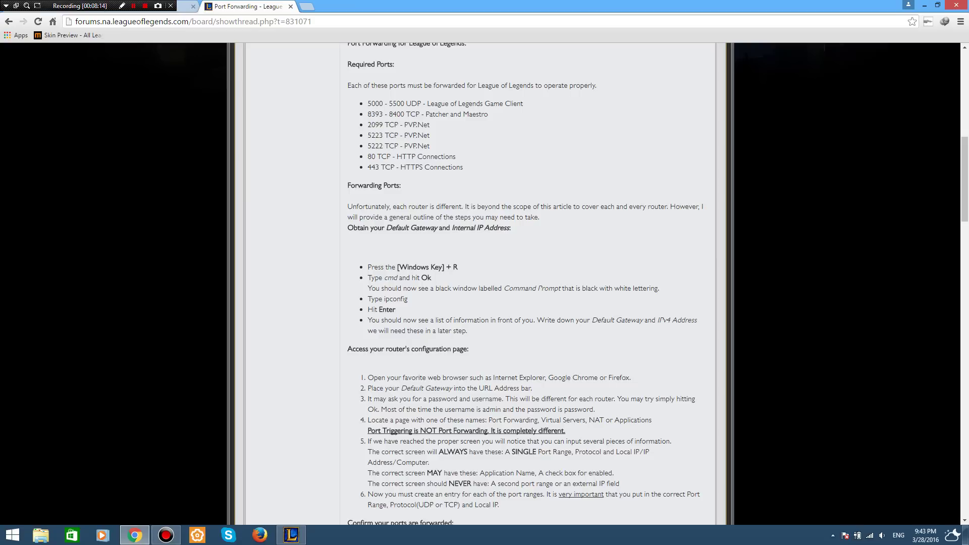
scroll(480, 284, down, 5)
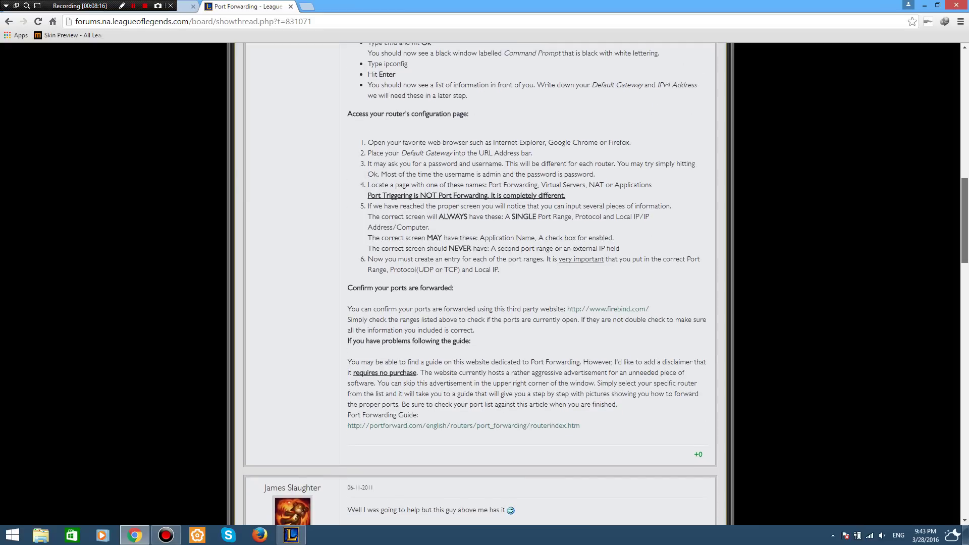
scroll(480, 284, up, 2)
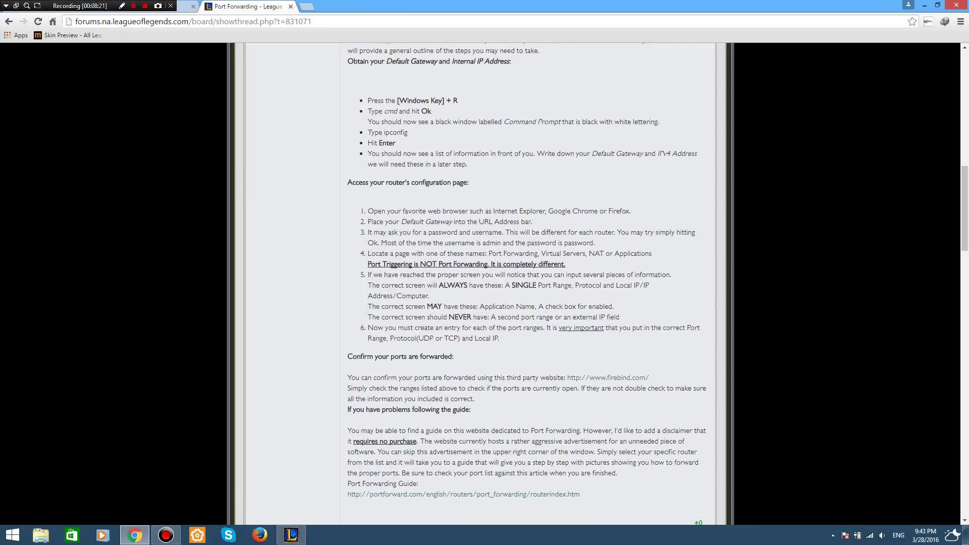
scroll(480, 283, up, 5)
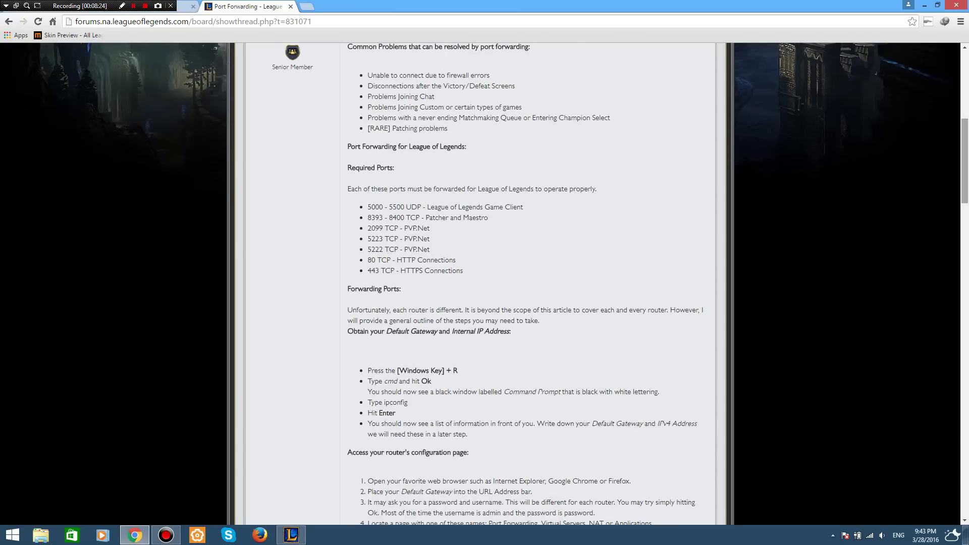
drag(367, 207, 463, 270)
click(463, 271)
key(ctrl+shift+Tab)
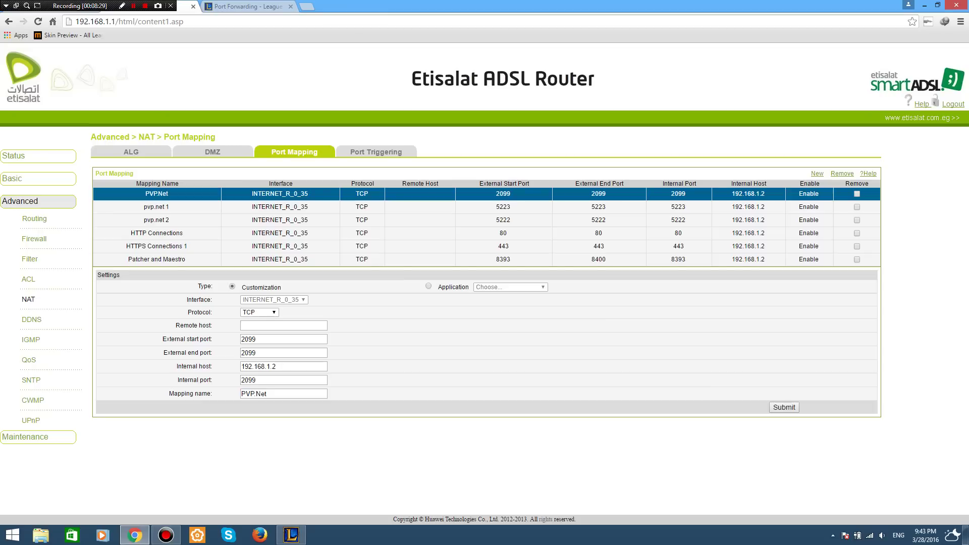
click(157, 207)
click(156, 220)
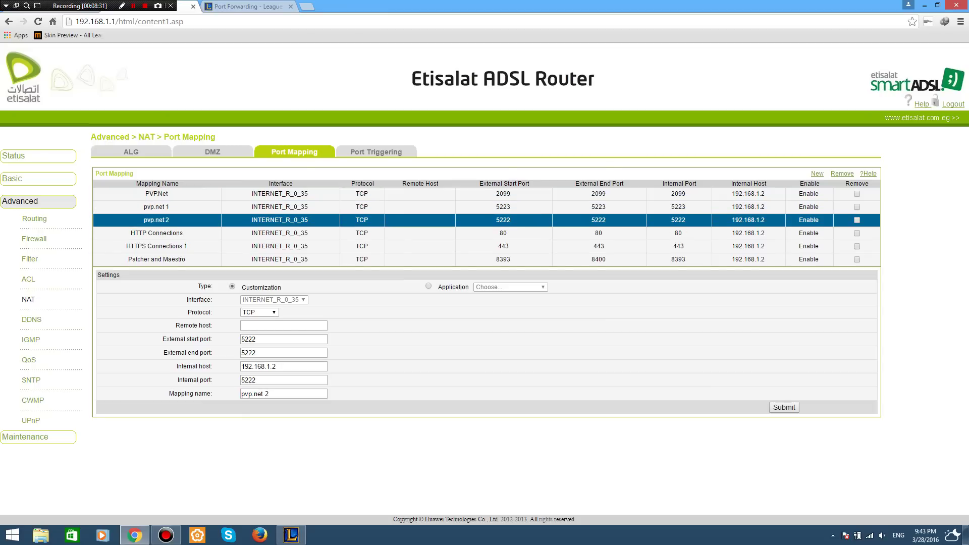
click(157, 233)
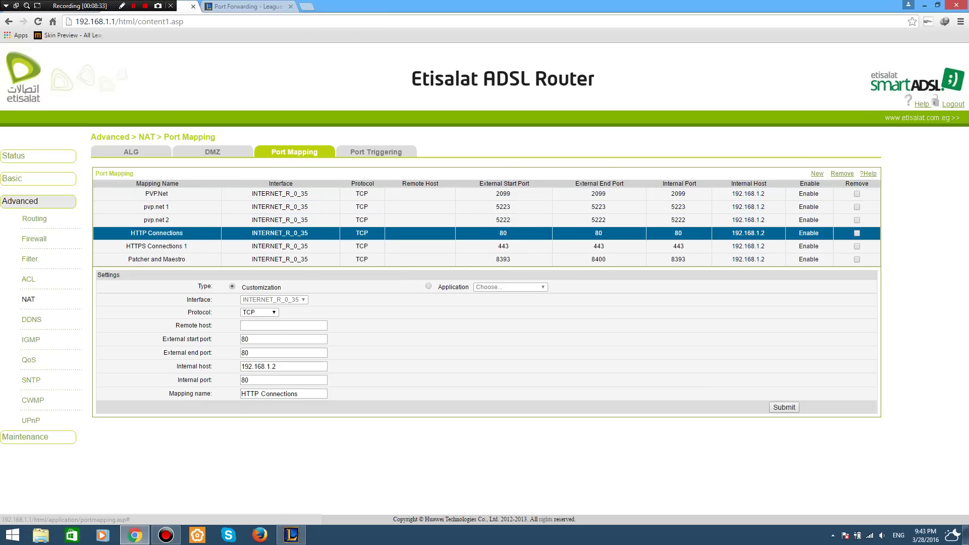
click(817, 173)
click(284, 335)
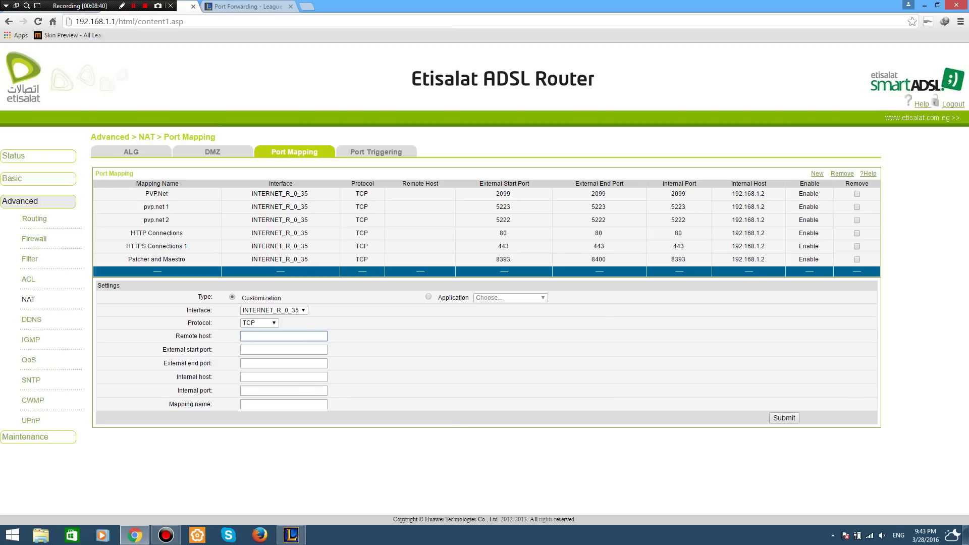
click(157, 194)
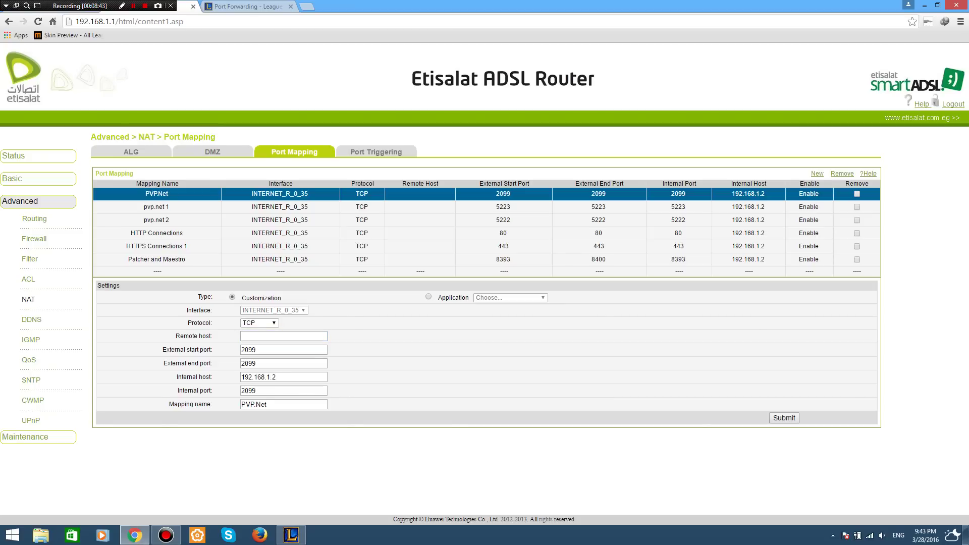
key(ctrl+Tab)
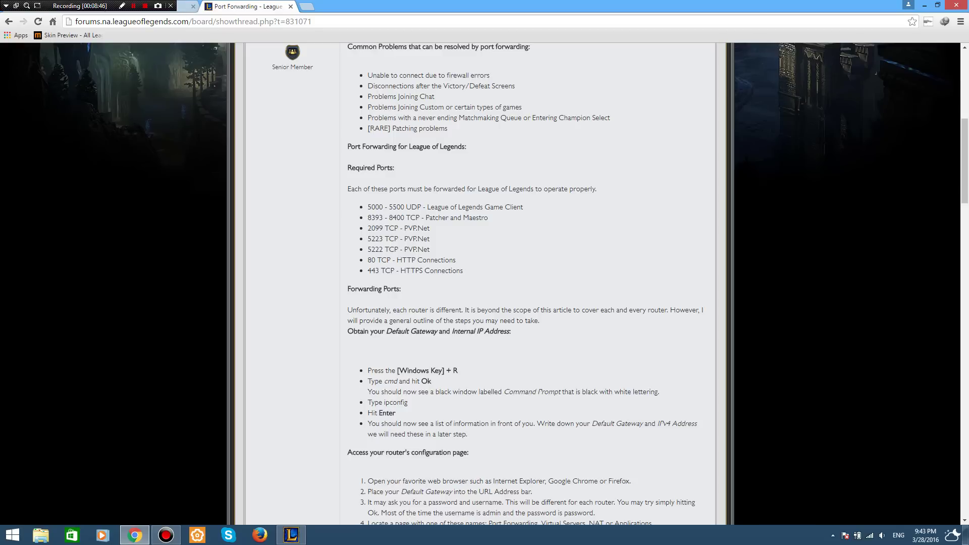
key(ctrl+Tab)
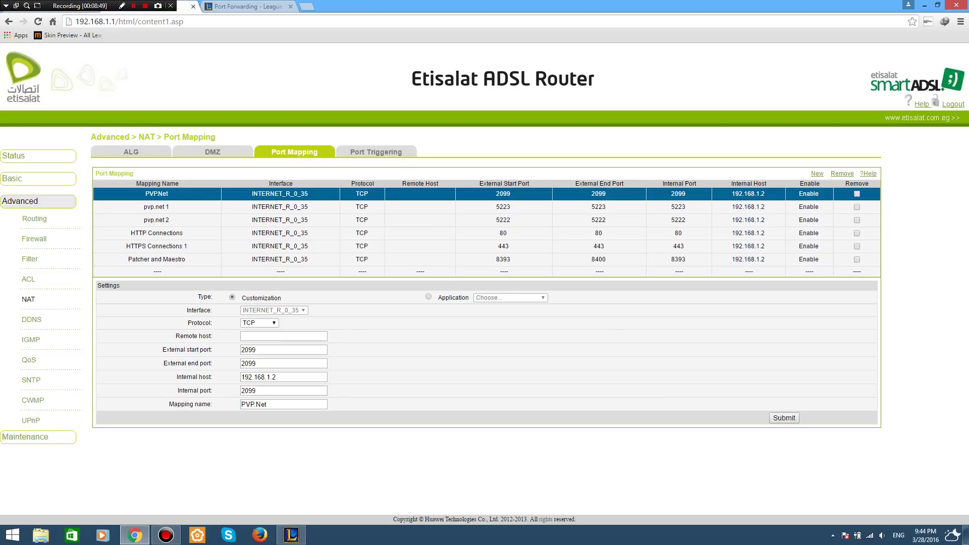
click(156, 258)
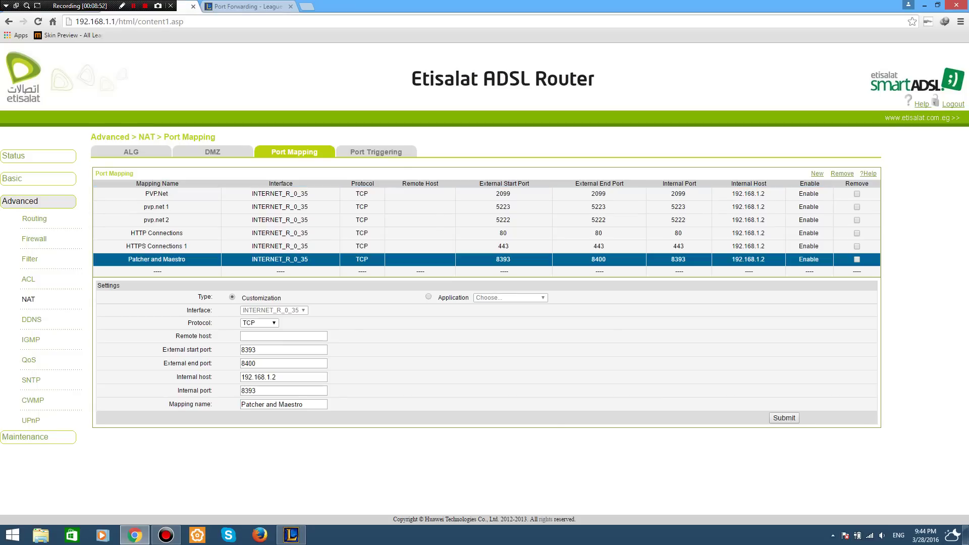
double_click(249, 349)
key(ctrl+Tab)
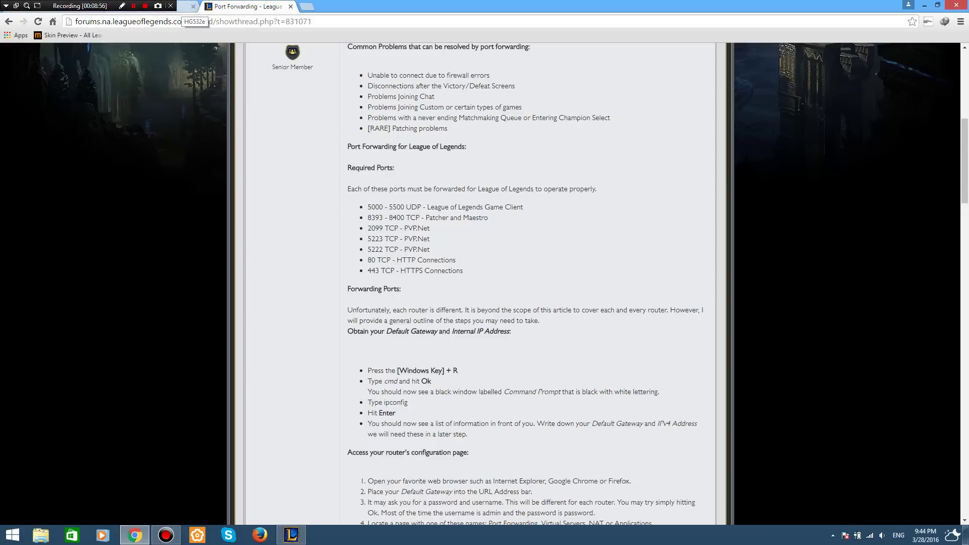
key(ctrl+Tab)
key(Tab)
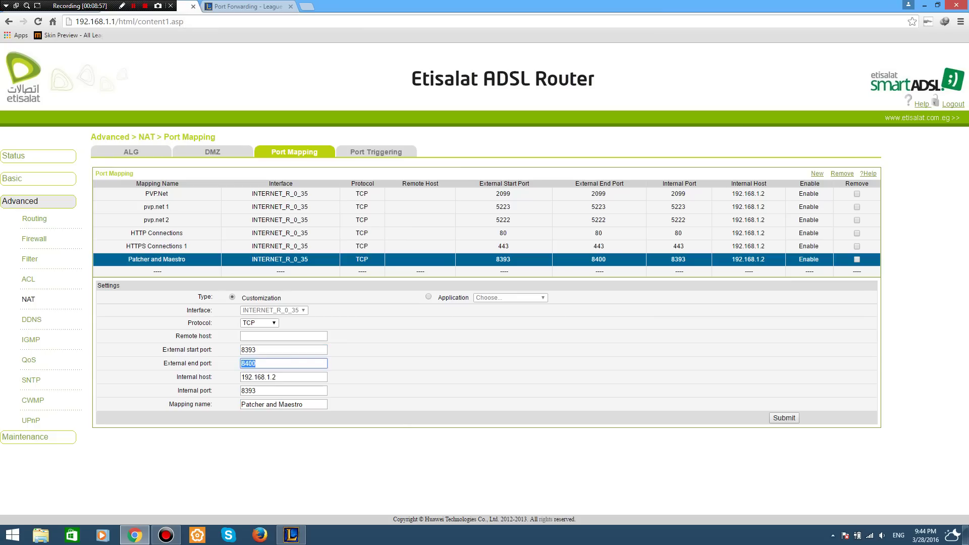
click(275, 377)
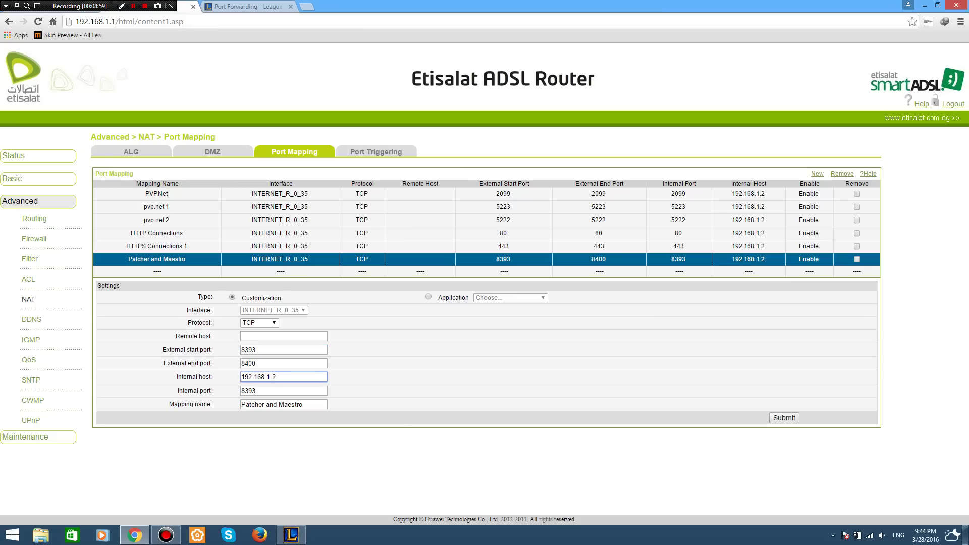
key(ctrl+a)
key(Right)
key(super+r)
Open Command Prompt and run ipconfig to list the PC's network addresses.
text(cmd)
key(Return)
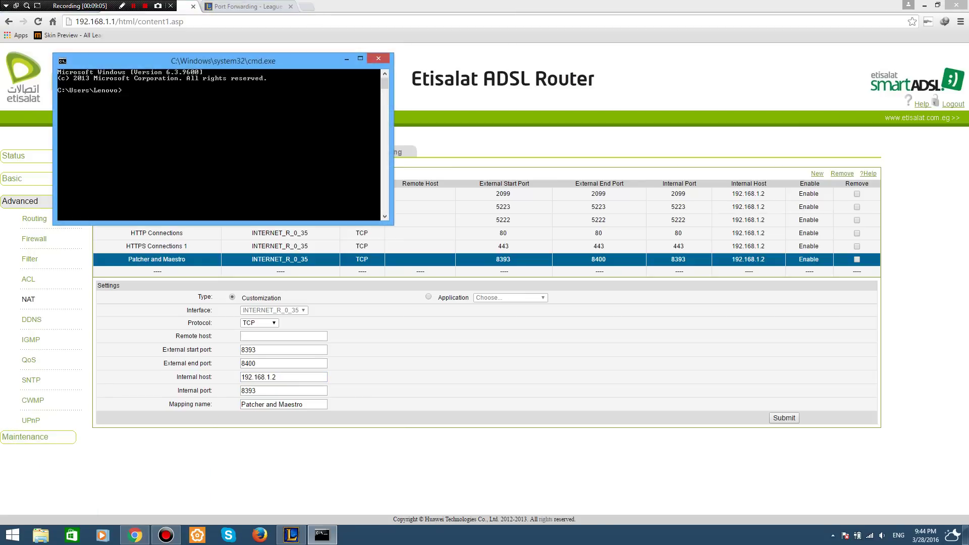
text(ipconfig)
key(Return)
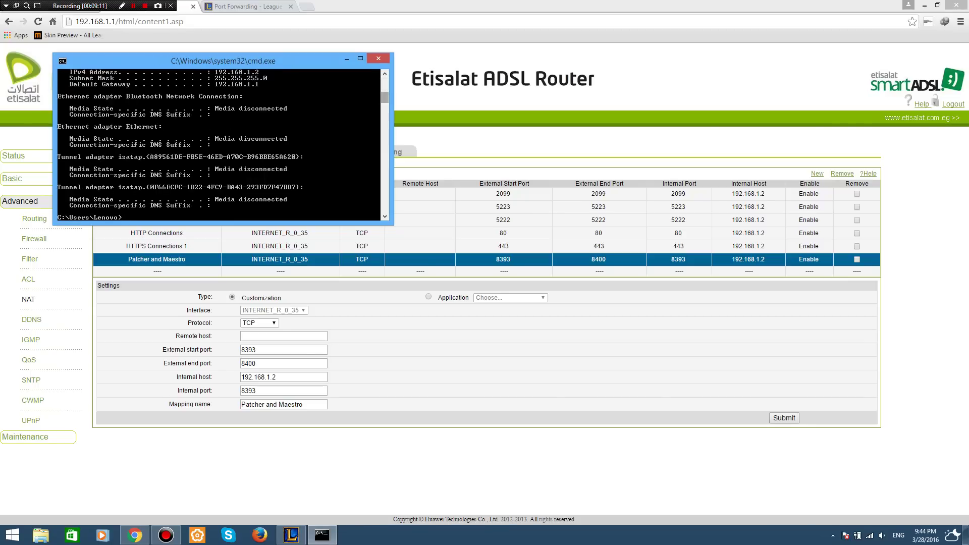
scroll(384, 96, up, 2)
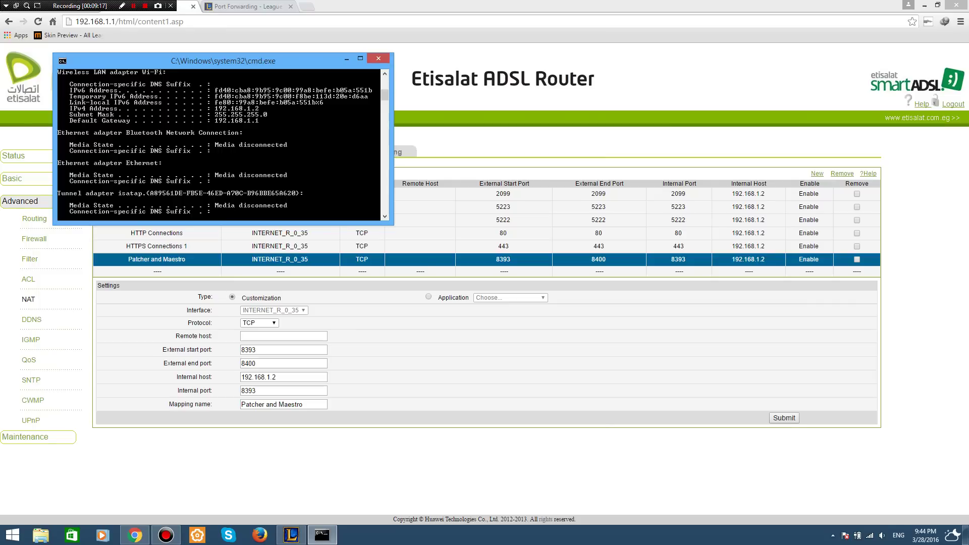
Mark the IPv4 address 192.168.1.2 in the output, then return to the router page.
right_click(230, 107)
click(242, 112)
drag(259, 109, 215, 108)
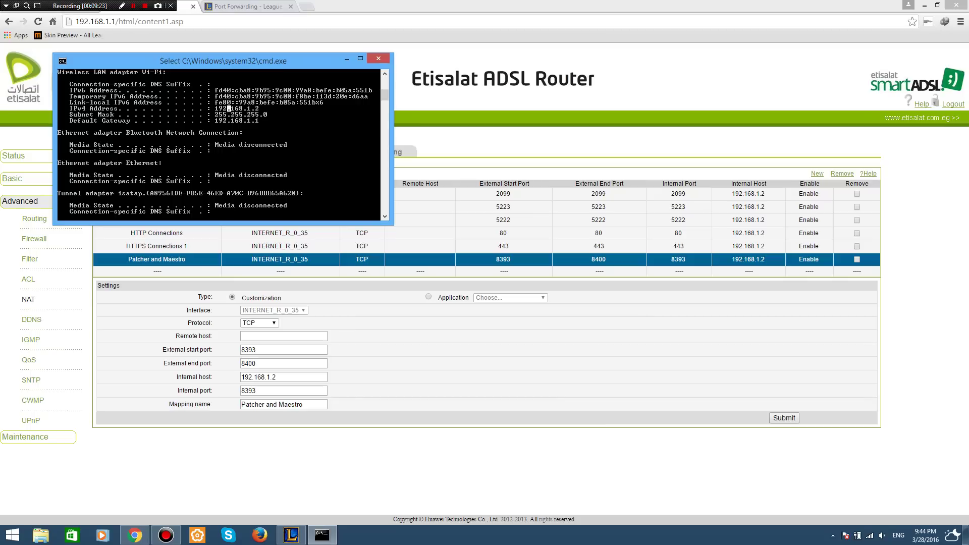
click(229, 109)
double_click(228, 109)
click(276, 377)
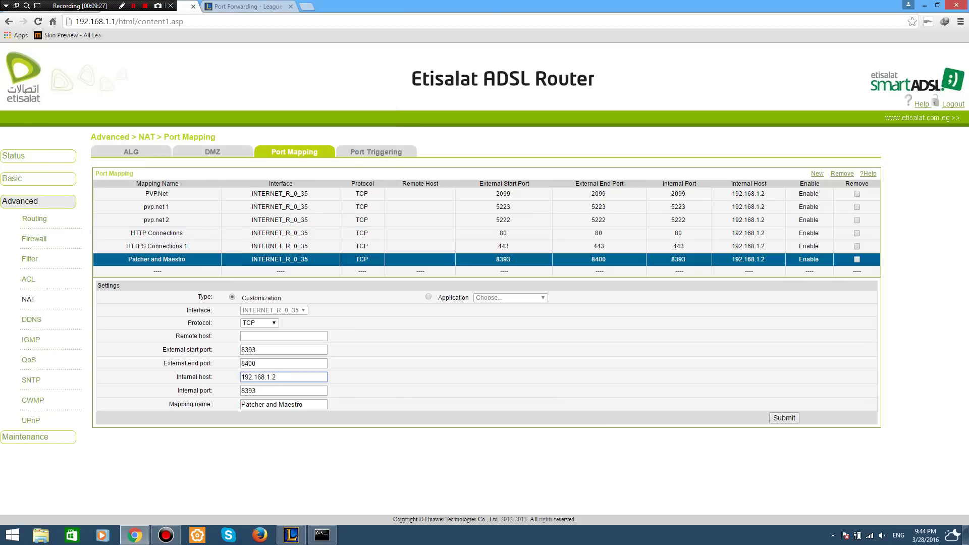
click(242, 6)
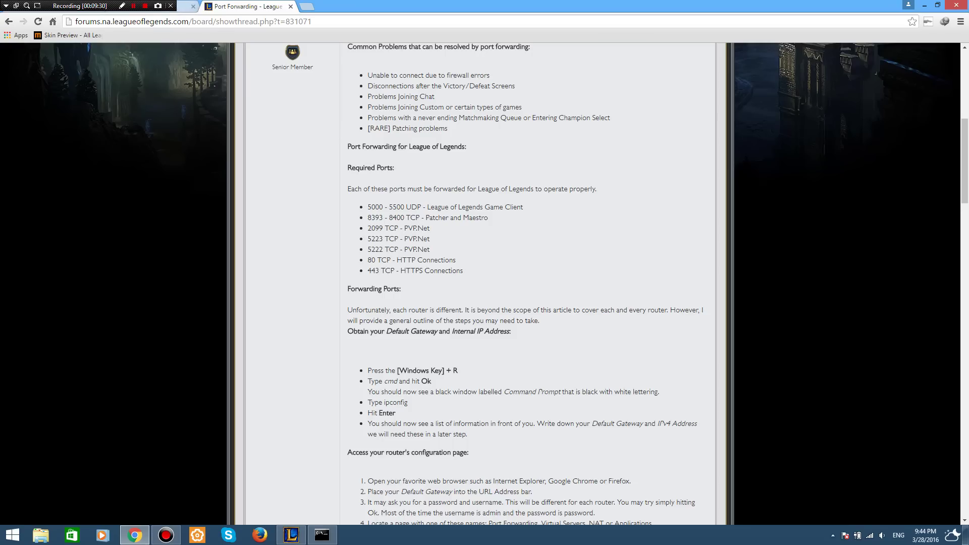
click(187, 6)
key(Tab)
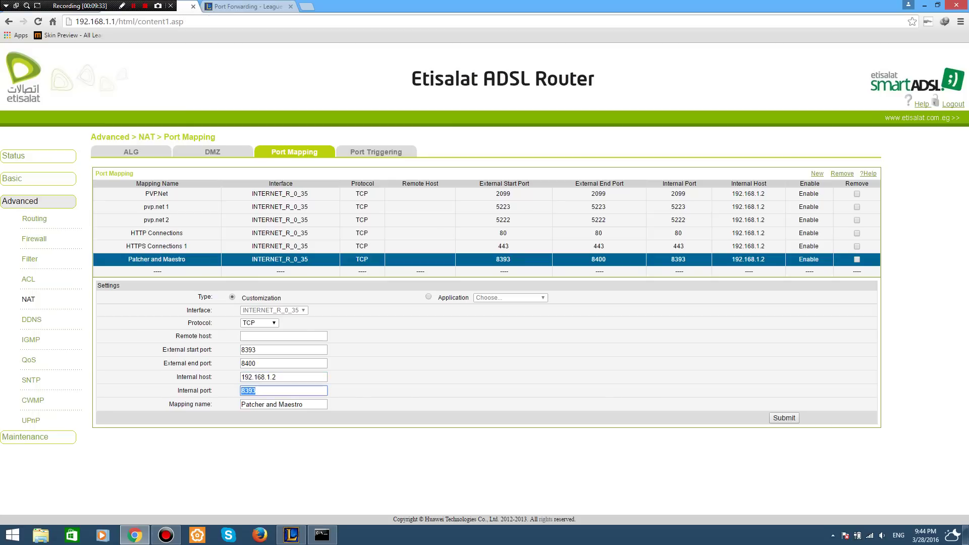
key(Tab)
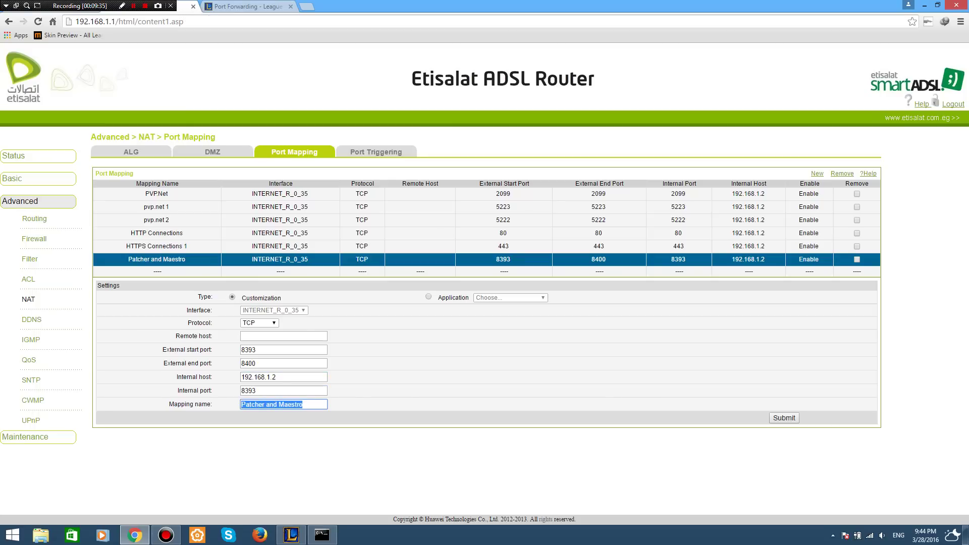
key(ctrl+Tab)
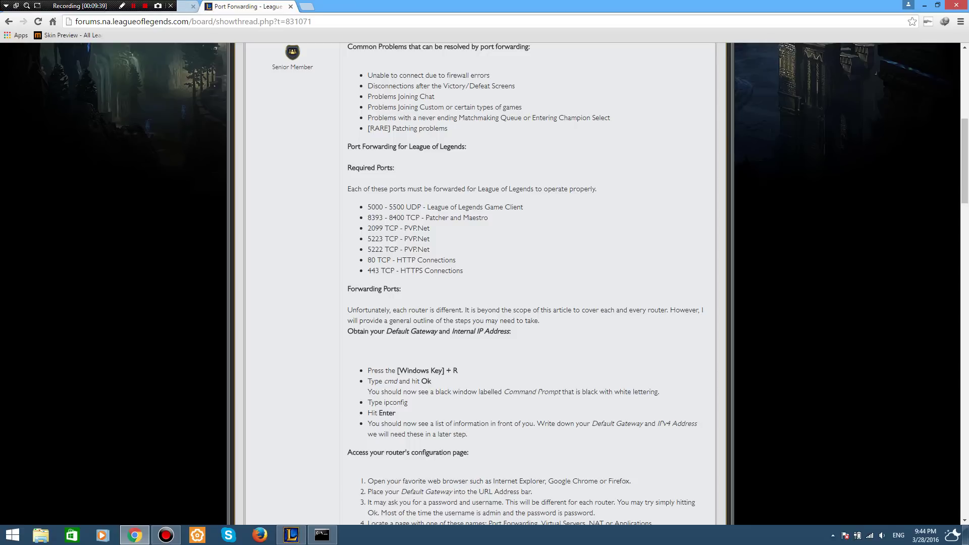
drag(489, 217, 425, 218)
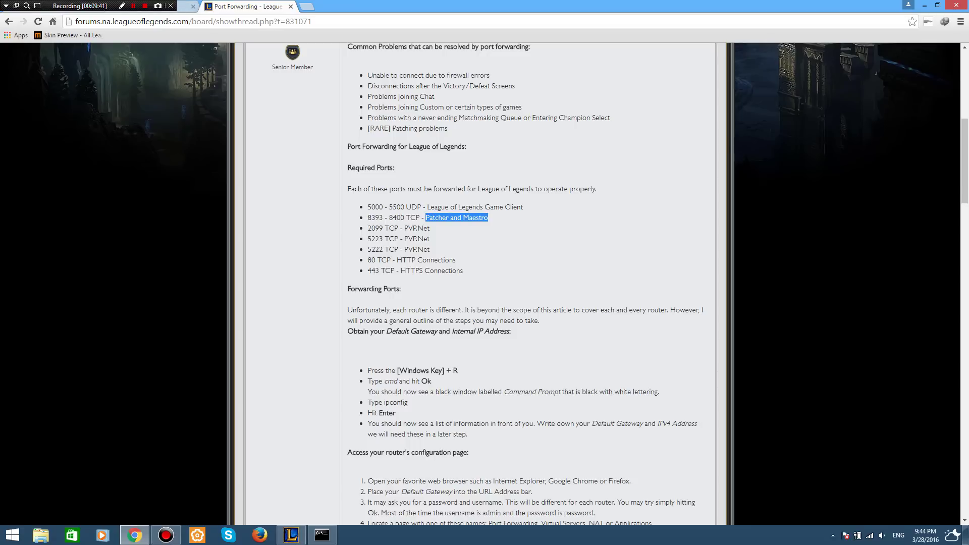
click(426, 217)
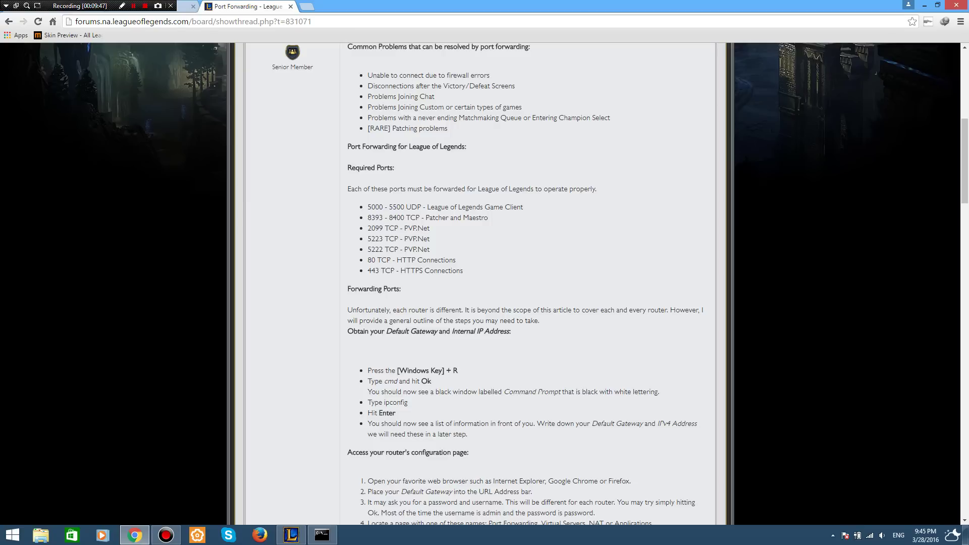
click(187, 6)
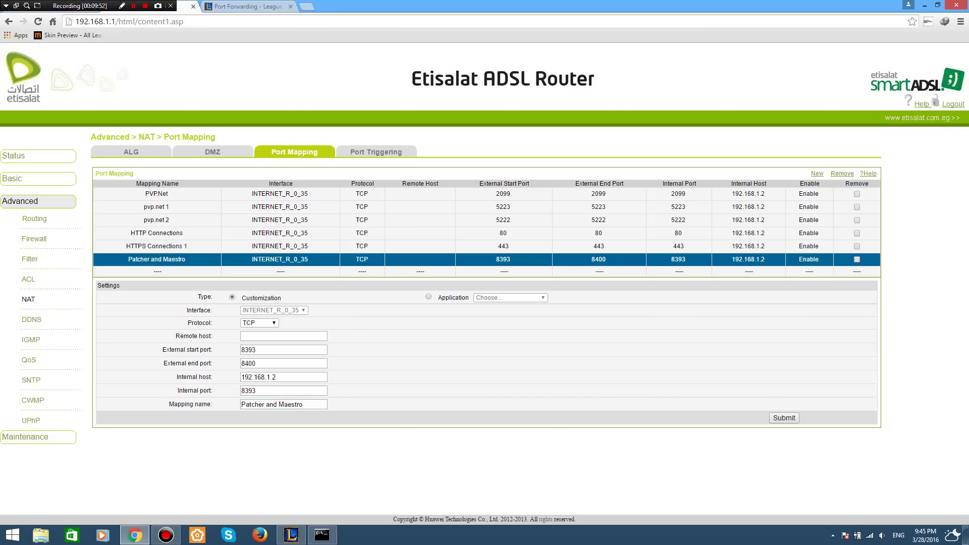
click(816, 173)
Try Remove with no mapping ticked, dismiss the warning, and return to the forum's ports list.
click(842, 173)
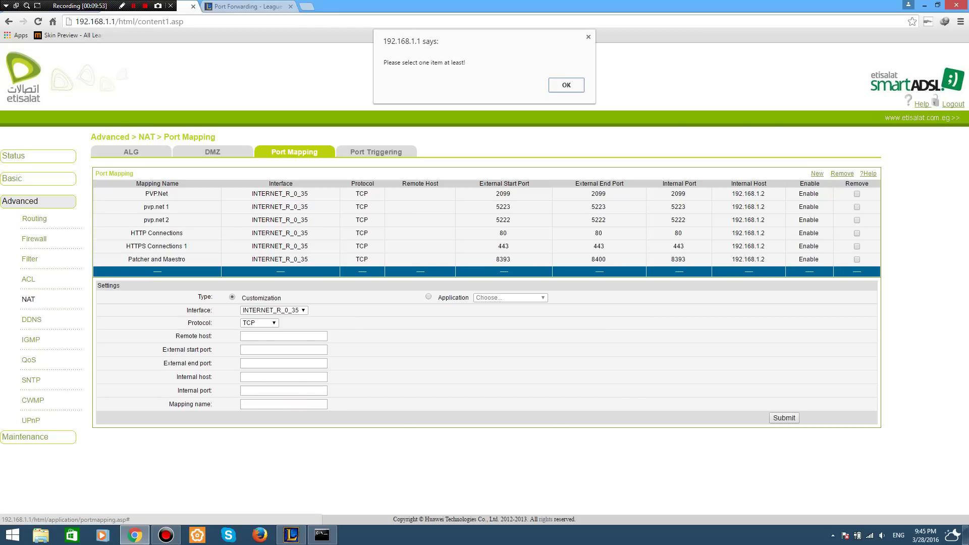
key(Return)
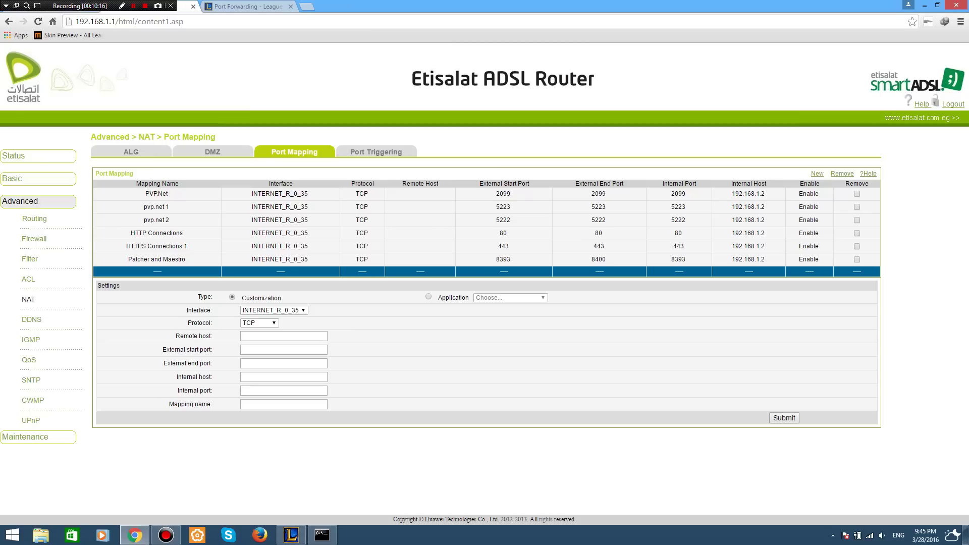
click(225, 6)
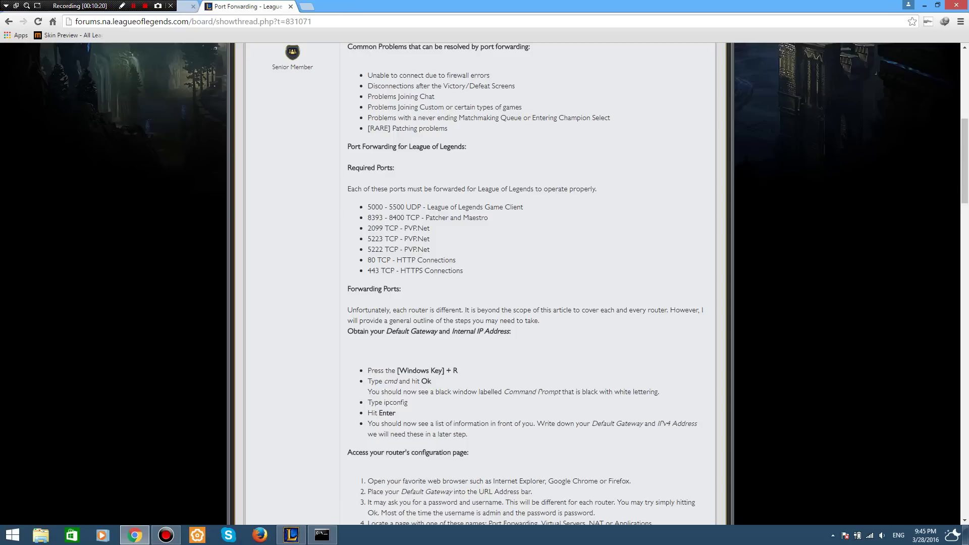